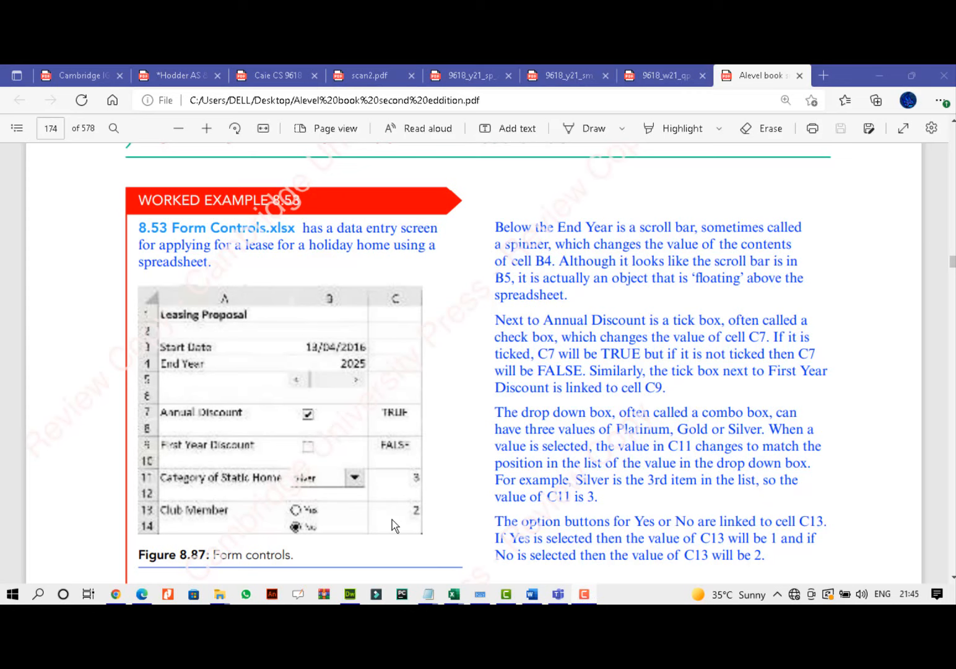
Switch to the 8.53_Form_Controls workbook in Excel and select the End Year value in cell B4.
mouse_move(458, 598)
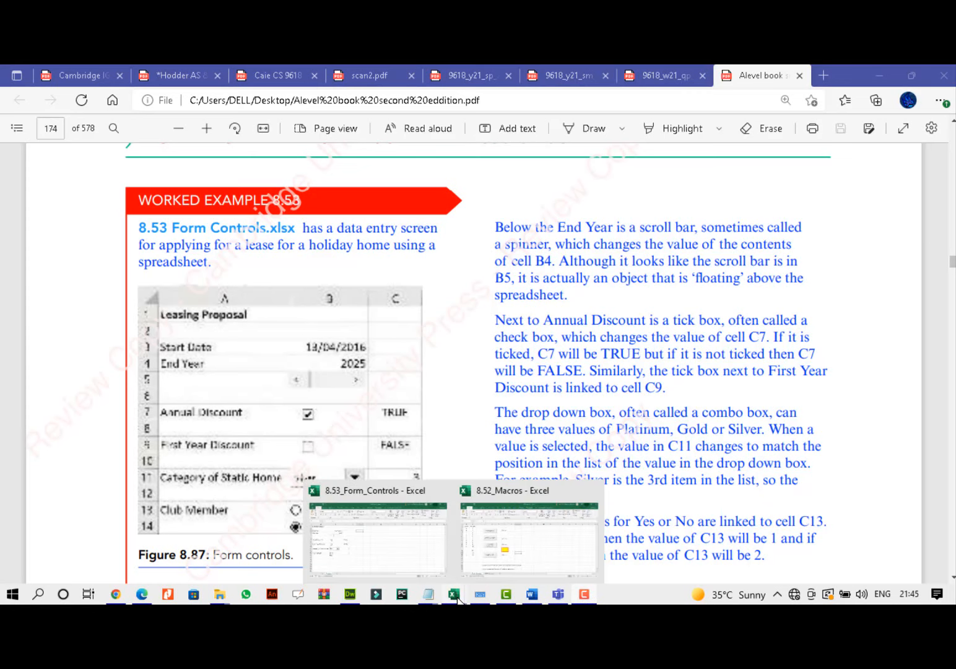
left_click(397, 541)
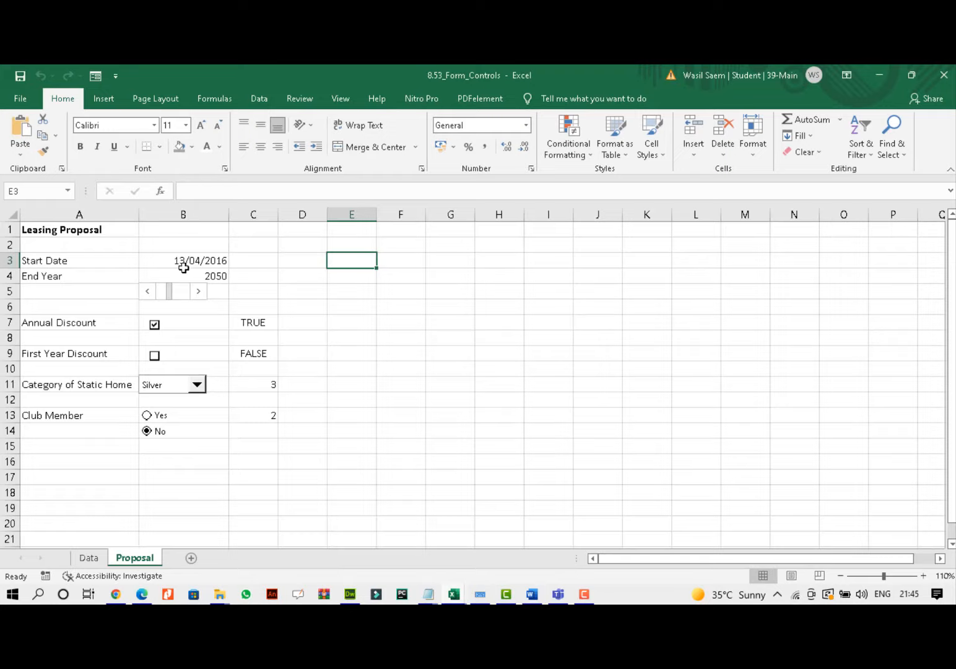
left_click(188, 263)
left_click(187, 275)
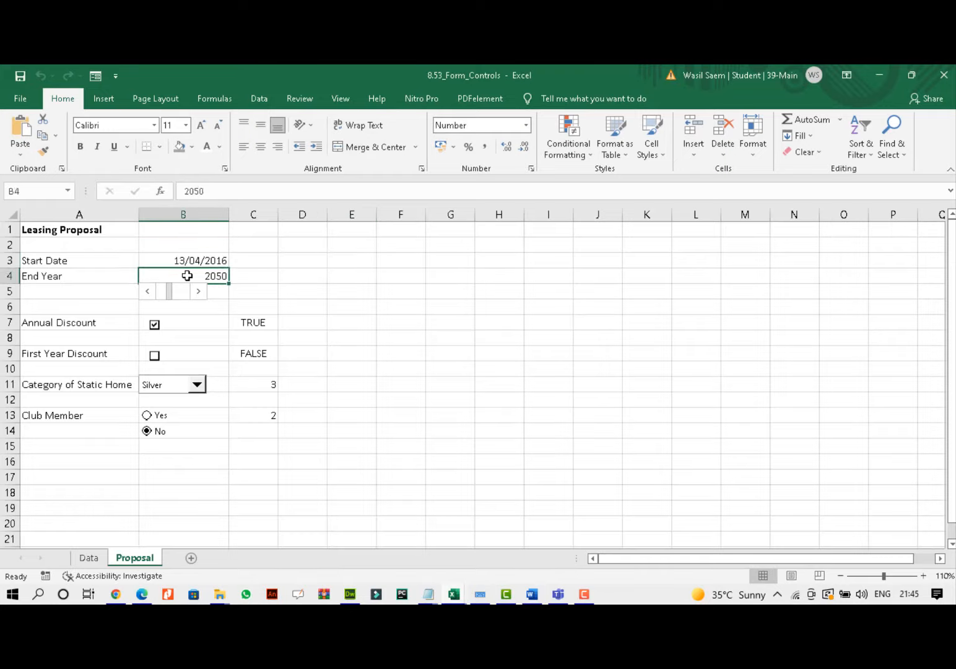
Step the existing End Year scroll bar forward, and move its slider back to set the year to 2032.
left_click(197, 292)
left_click(196, 294)
left_click(196, 294)
left_click(195, 293)
left_click(195, 293)
left_click(196, 293)
left_click(195, 293)
left_click(196, 293)
left_click(195, 294)
left_click_drag(171, 291, 162, 291)
Test the Annual Discount and First Year Discount check boxes by toggling each one and restoring its original state.
left_click(155, 326)
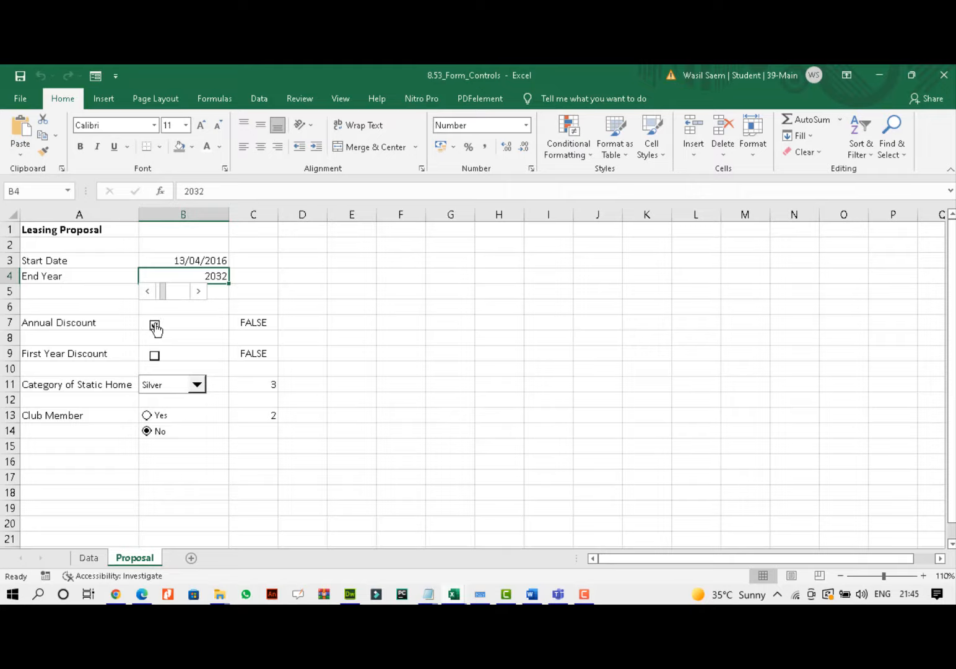
left_click(154, 326)
left_click(155, 356)
left_click(156, 358)
Set Category of Static Home to Platinum, and switch Club Member to Yes and back to No.
left_click(197, 387)
left_click(185, 408)
left_click(196, 386)
left_click(186, 399)
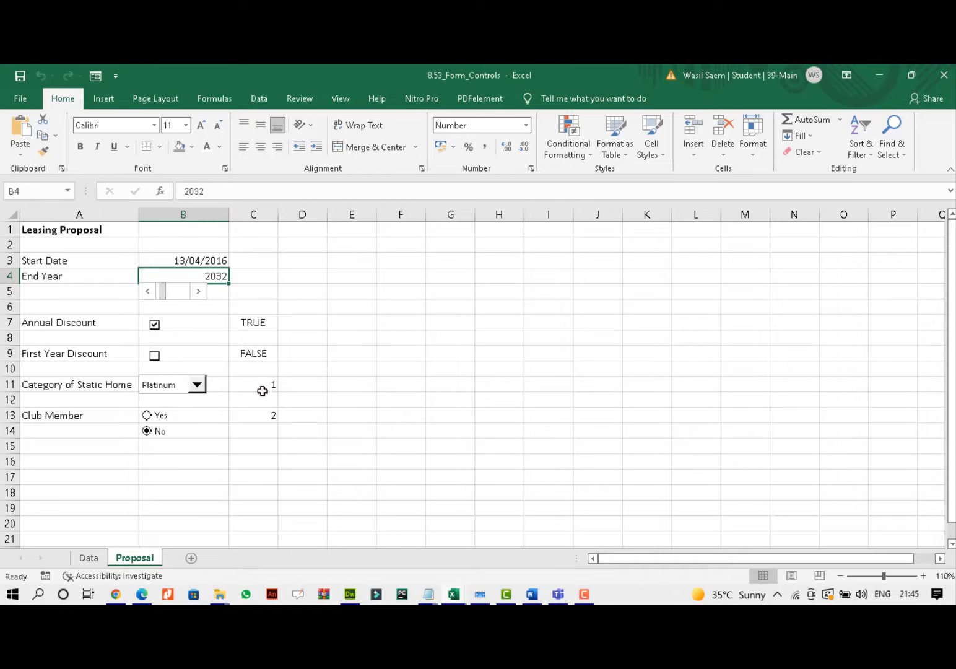
left_click(146, 414)
left_click(148, 432)
Enter the label "Start Date" in cell E3 and widen column E.
left_click(357, 259)
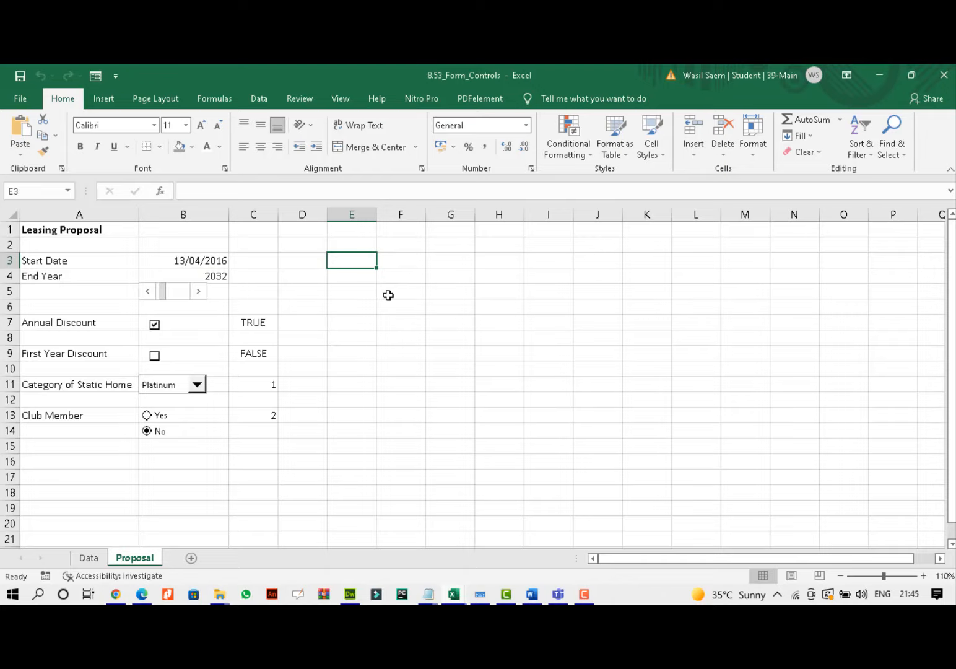
type("S")
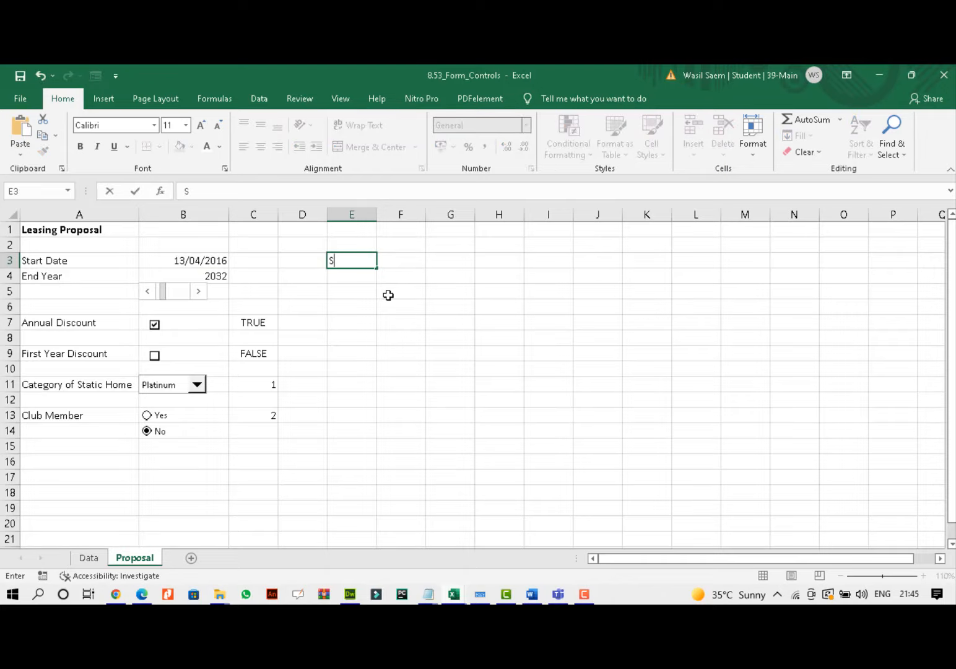
type("tart Date")
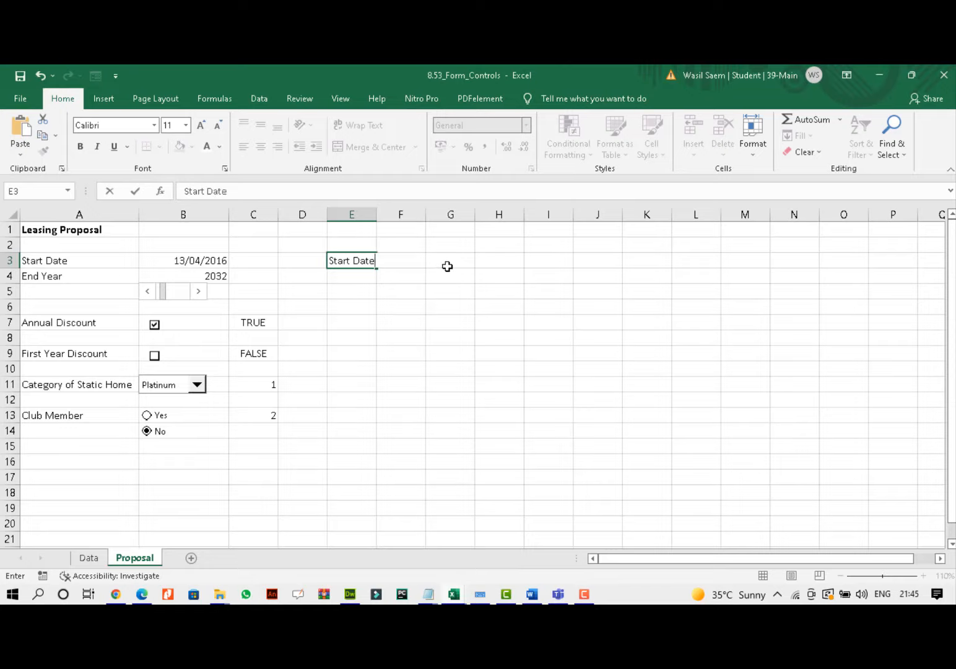
left_click(375, 215)
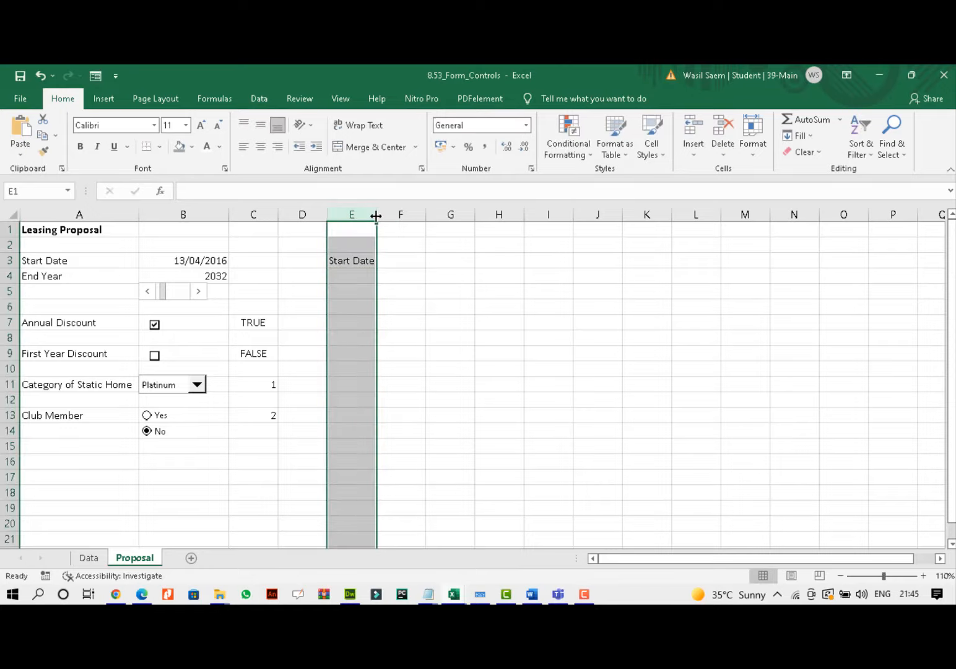
left_click_drag(376, 215, 395, 218)
Enter the start date 17/04/2022 in cell F3.
left_click(433, 261)
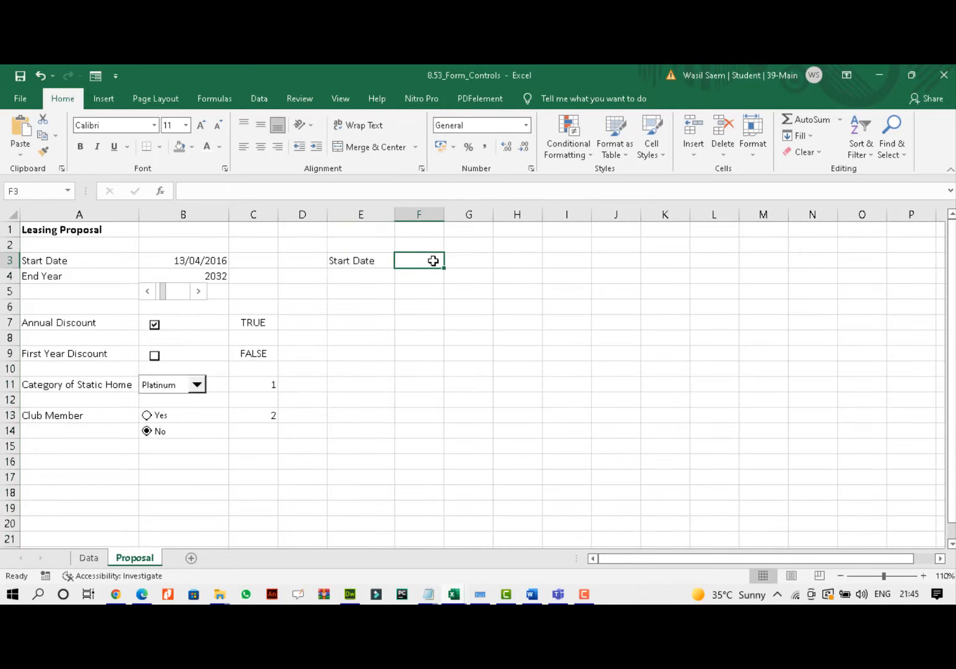
type("17")
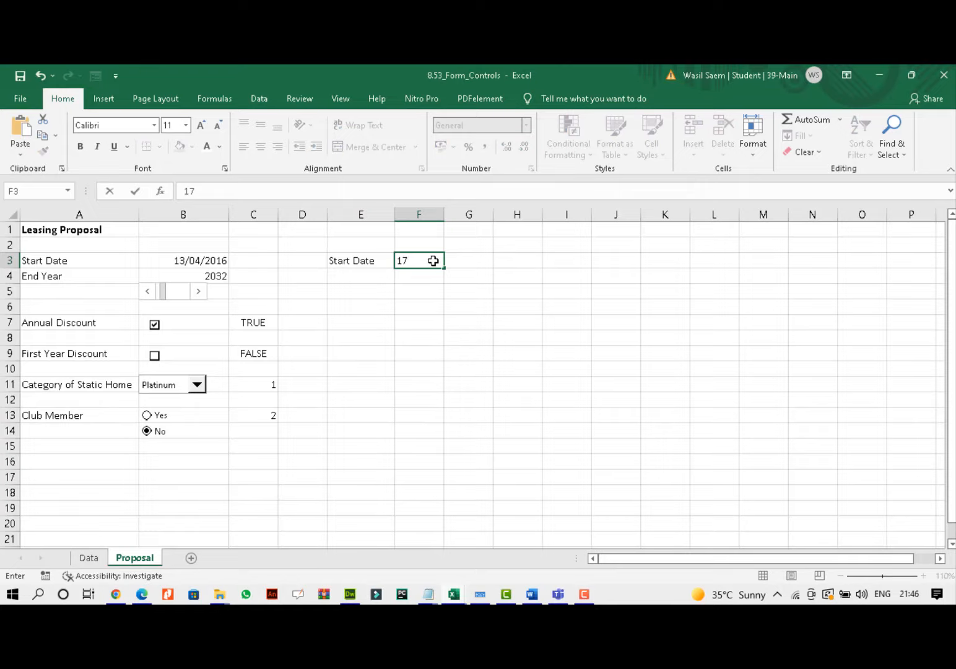
type("/04/2022")
left_click(439, 306)
Enter the label "End Year" in cell E4 and the value 2000 in cell F4.
left_click(357, 270)
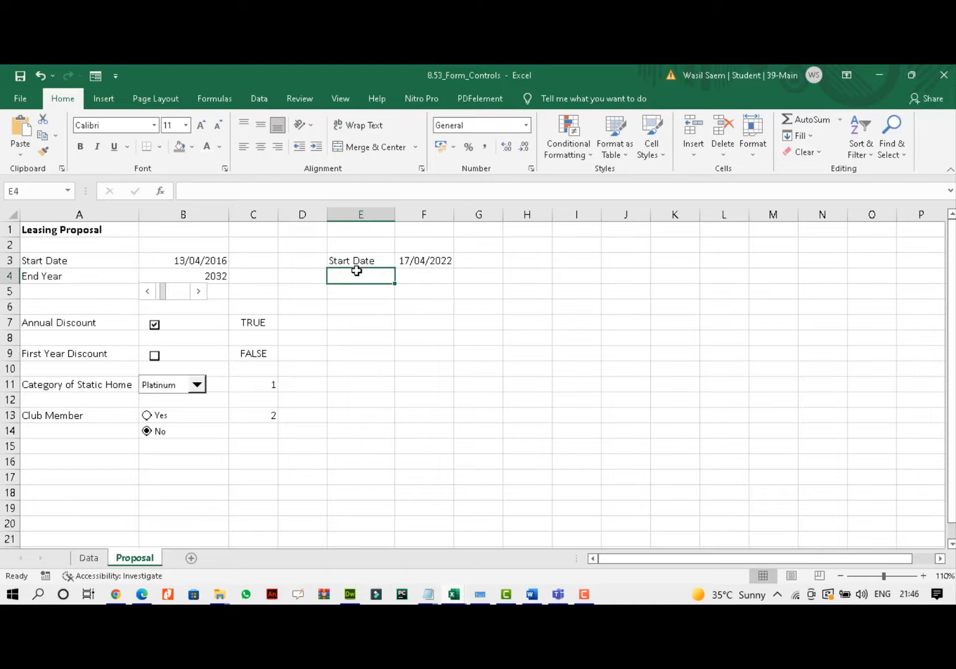
type("End ")
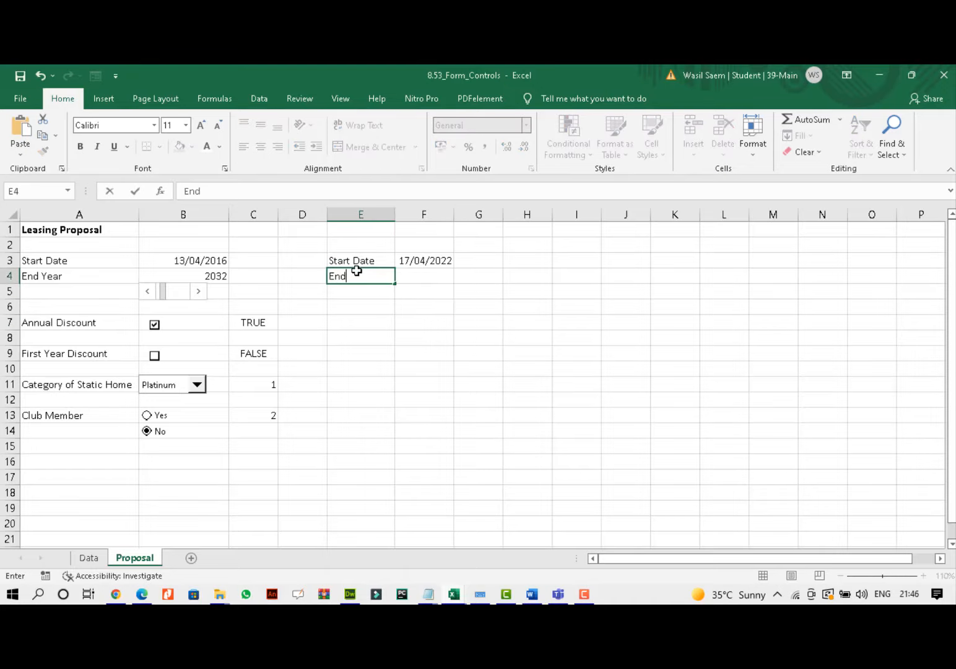
type("Year")
left_click(424, 273)
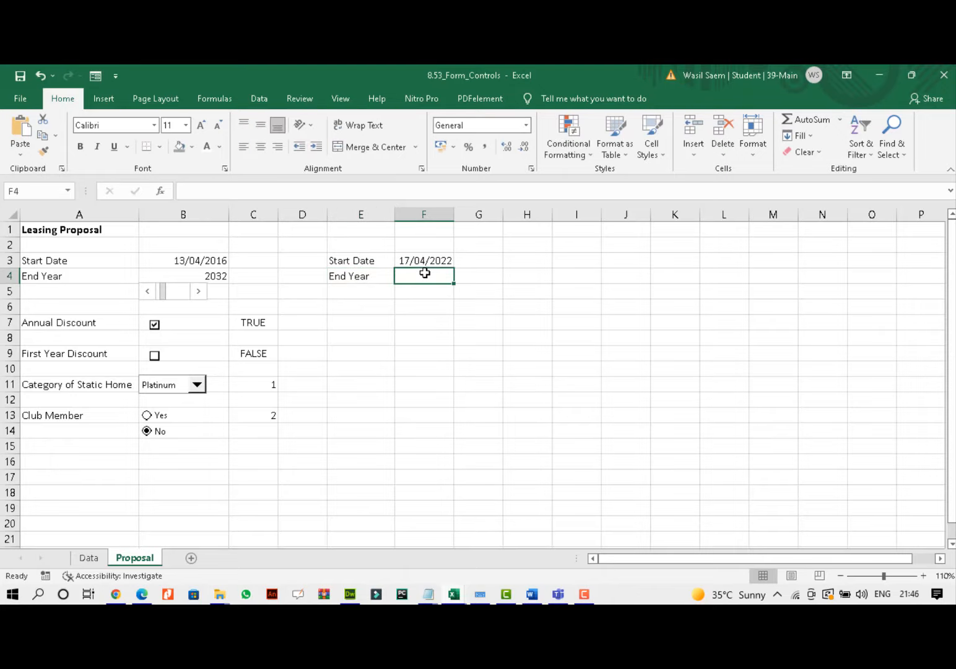
type("2")
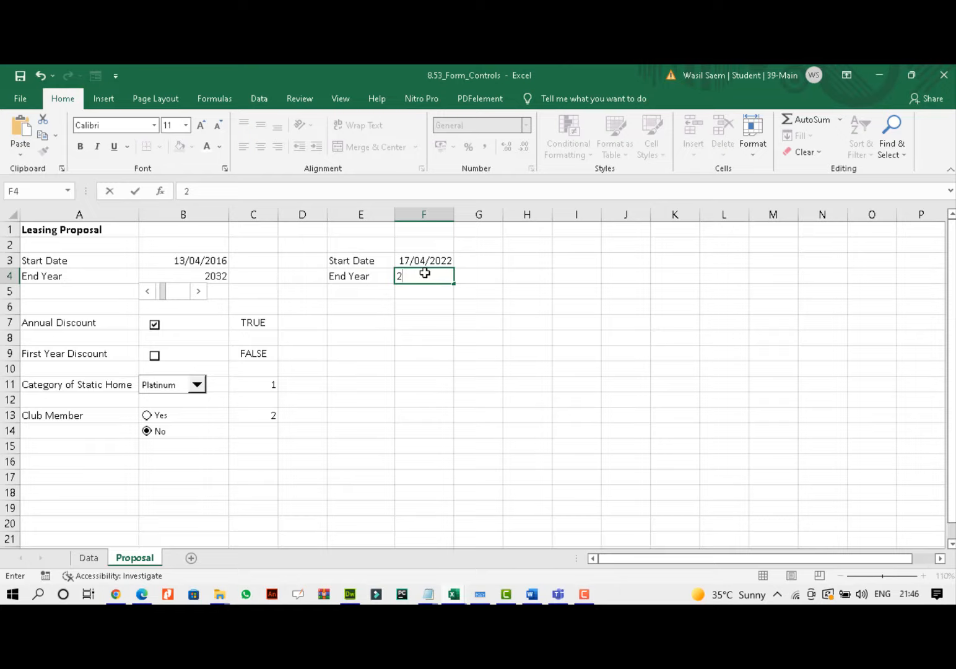
type("000")
left_click(434, 318)
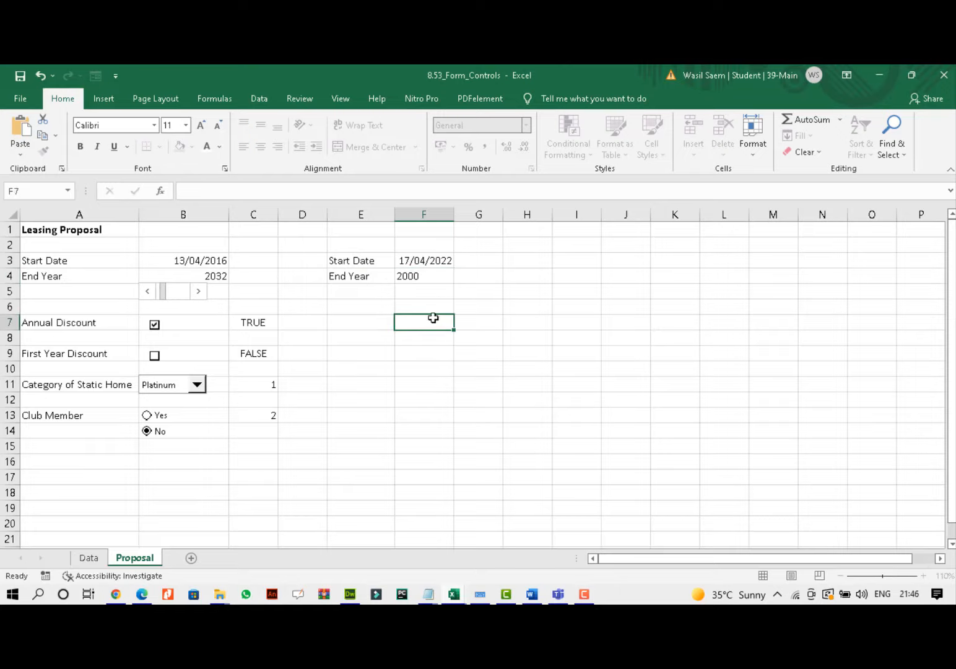
left_click(398, 293)
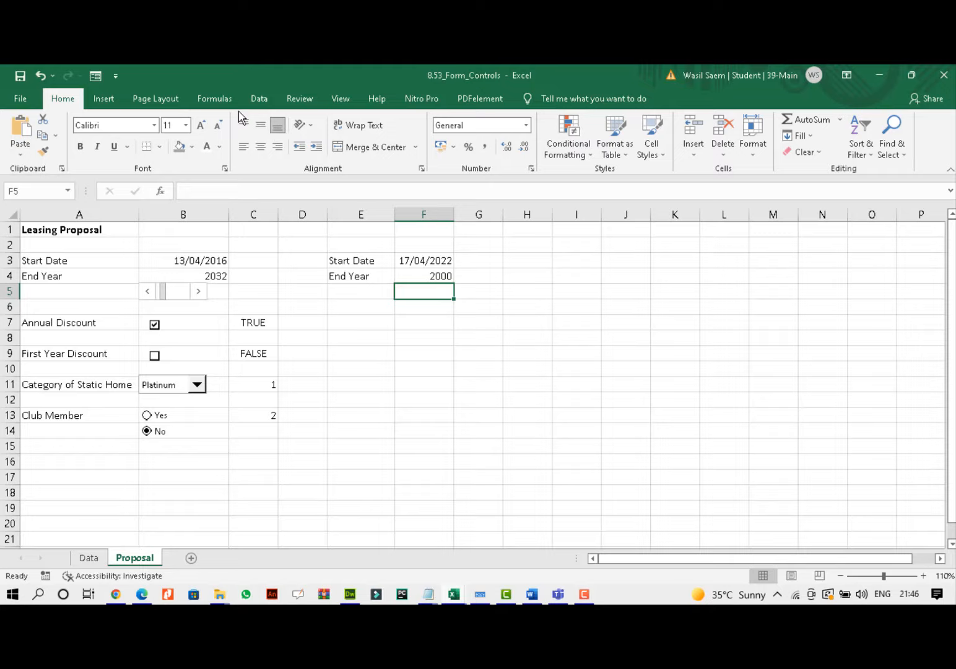
left_click(116, 77)
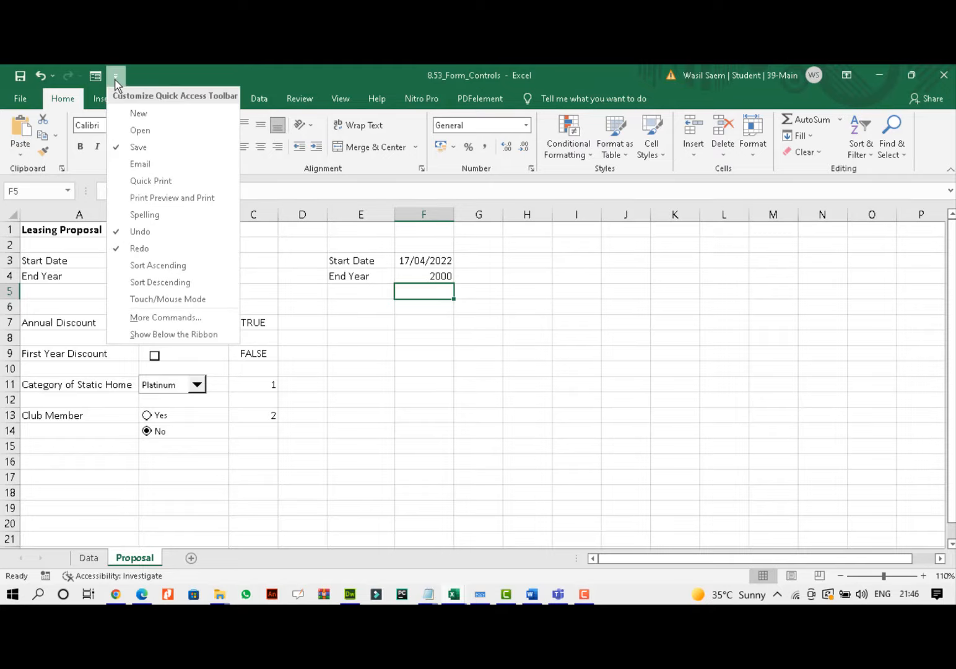
left_click(178, 322)
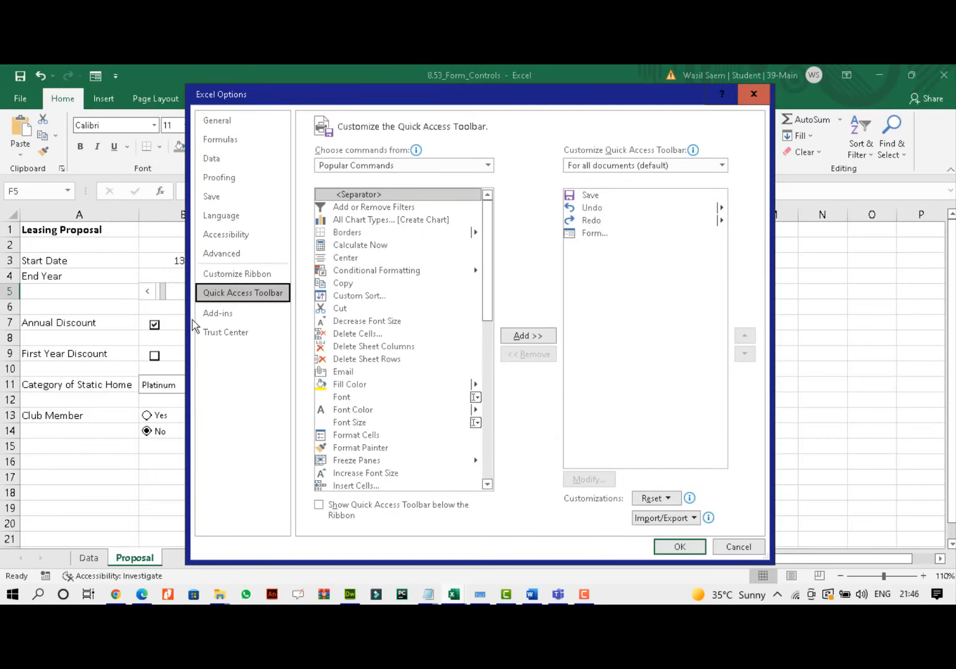
left_click(249, 274)
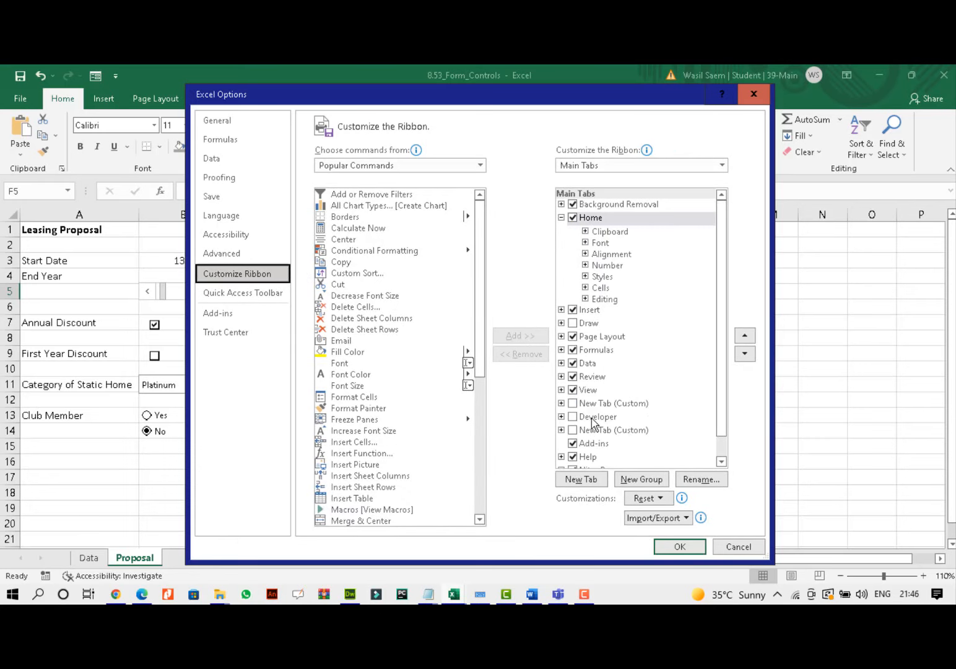
left_click(737, 547)
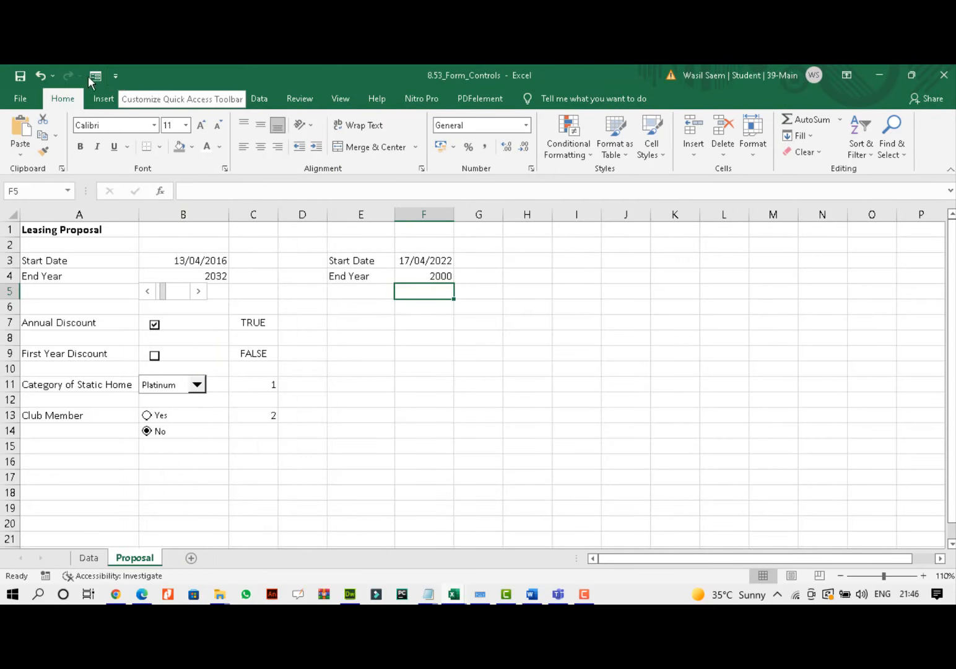
Enable the Developer tab in the ribbon customization options.
left_click(20, 94)
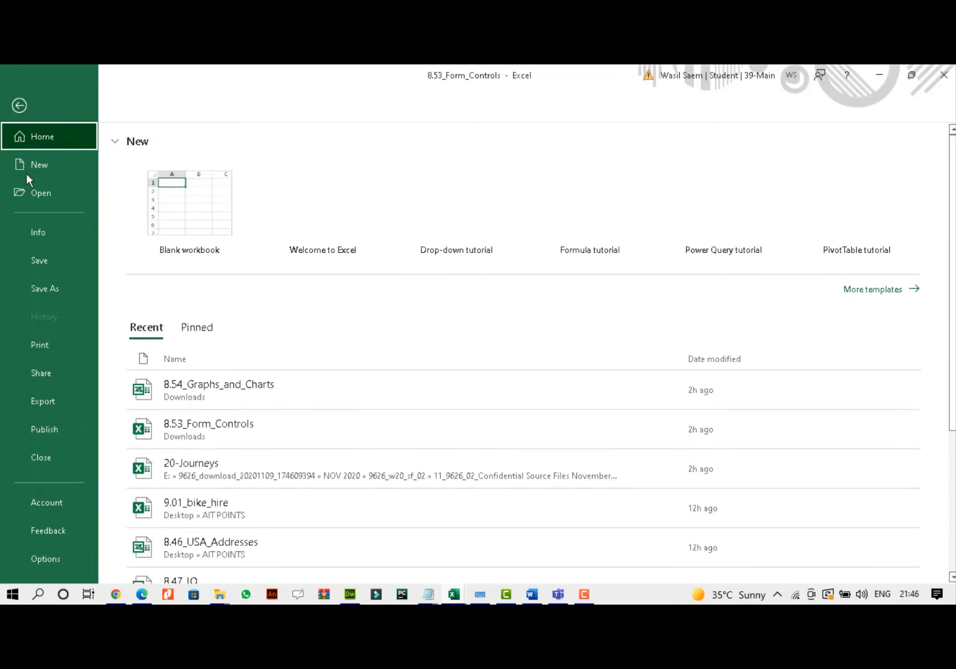
left_click(53, 563)
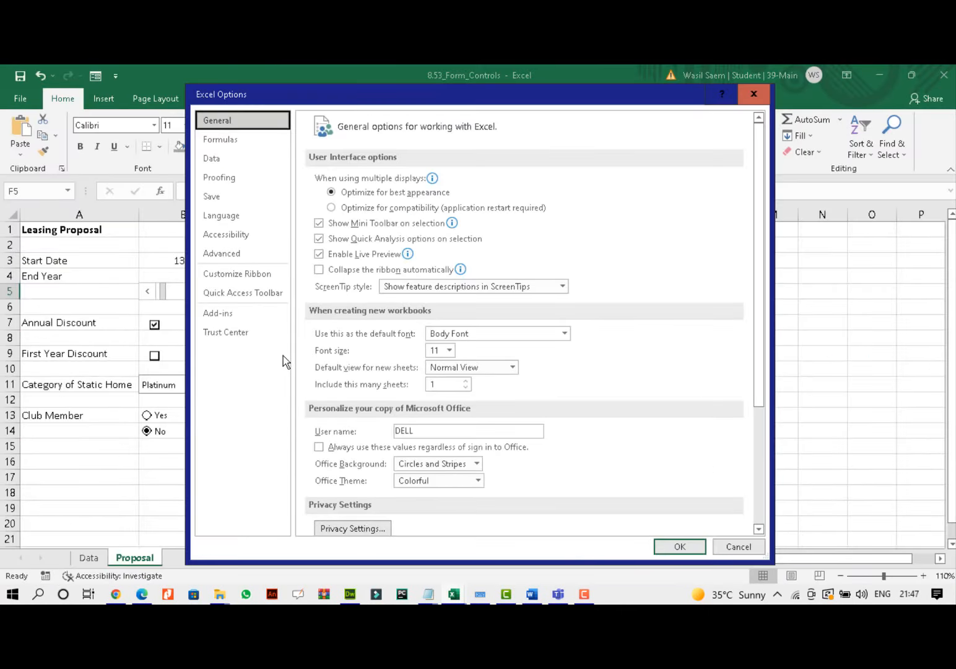
left_click(246, 277)
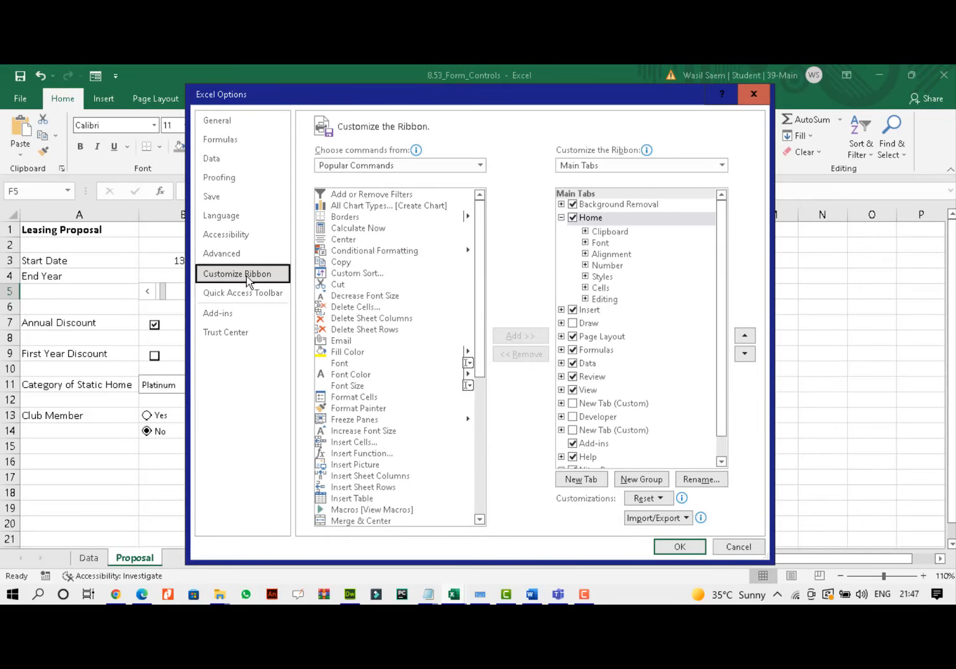
left_click(573, 418)
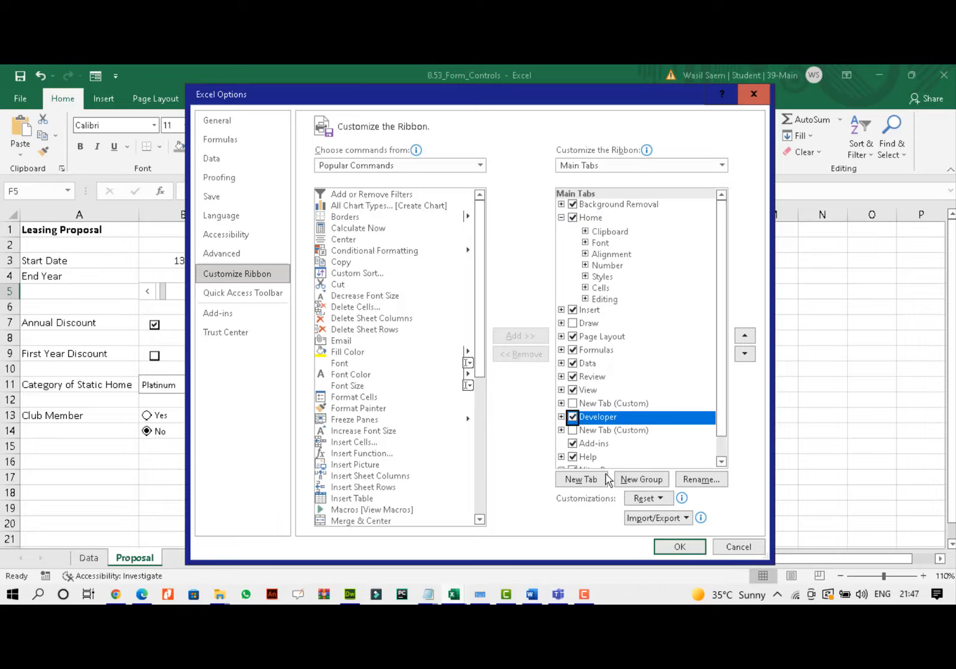
left_click(675, 545)
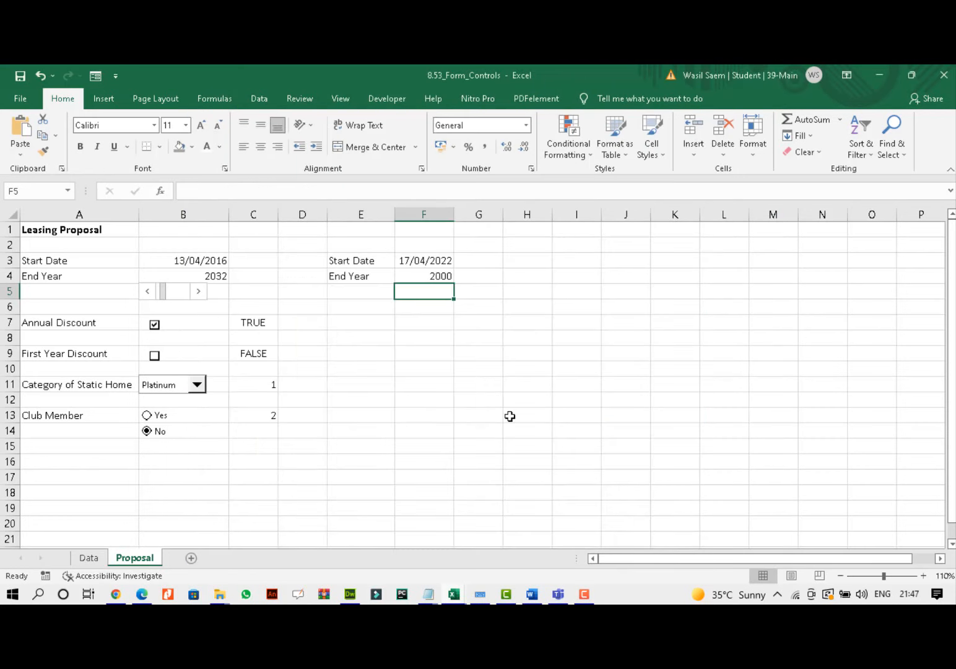
Insert a scroll bar form control over cell F5, about as wide as column F.
left_click(375, 100)
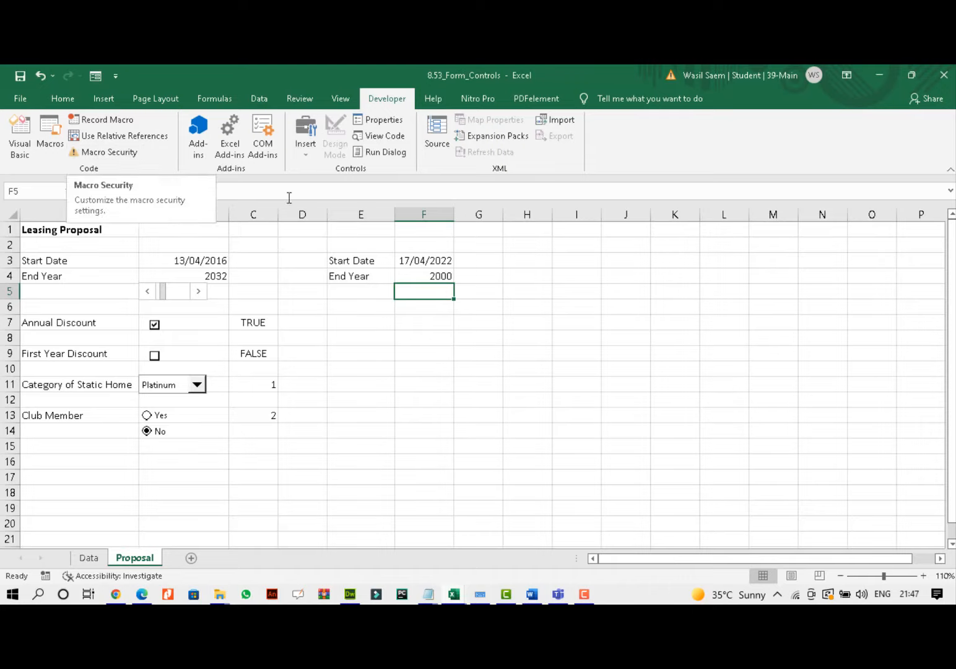
left_click(308, 158)
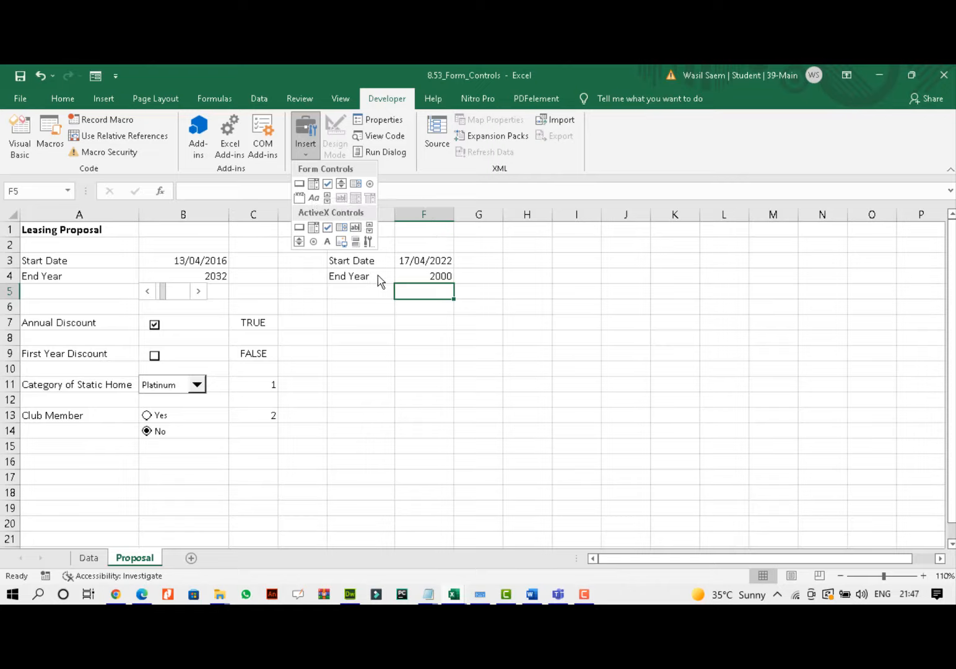
left_click(327, 198)
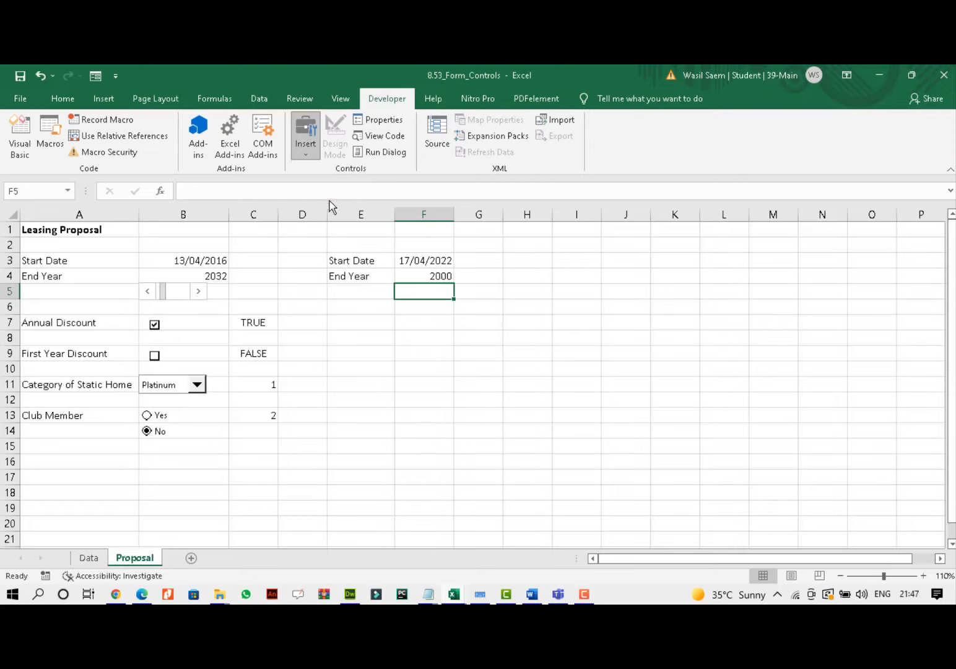
left_click_drag(396, 284, 455, 295)
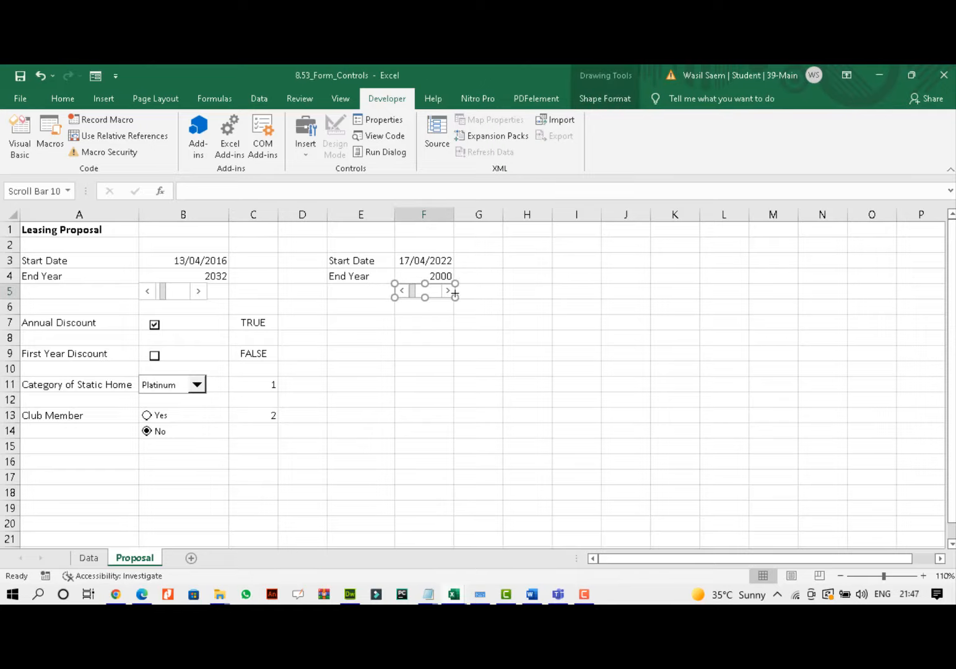
Set the F5 scroll bar's minimum value to 2000 and maximum value to 2050, and link it to cell F4.
right_click(446, 294)
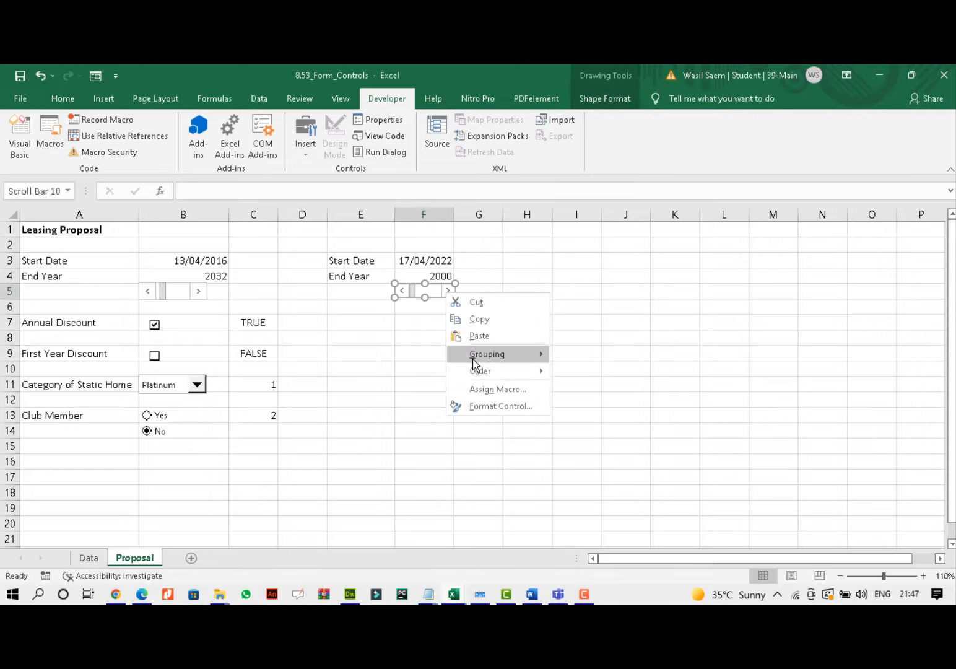
left_click(482, 406)
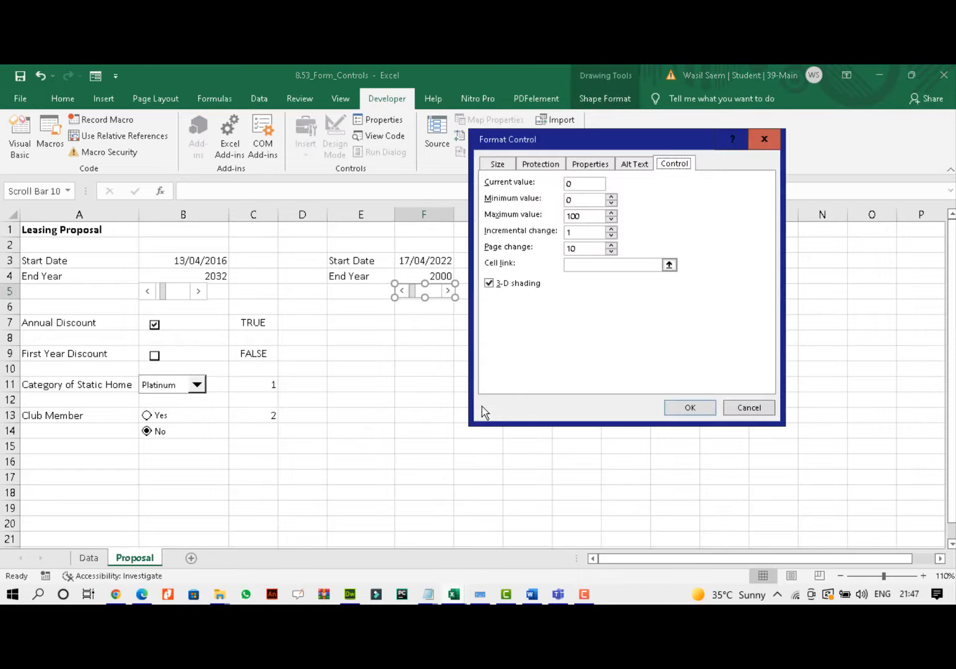
left_click_drag(612, 149, 688, 181)
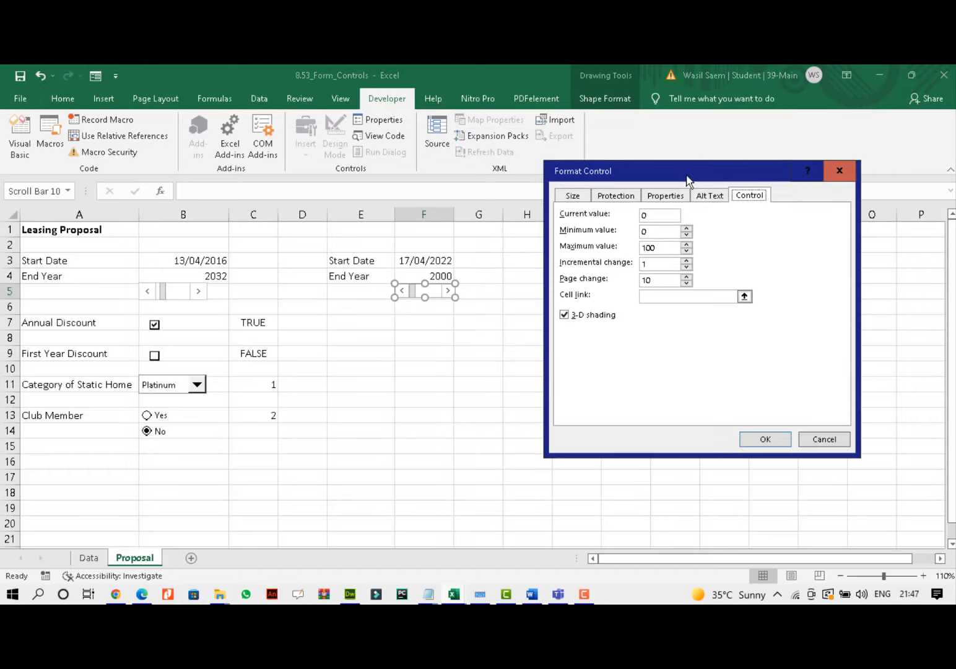
left_click(640, 230)
type("2000")
left_click_drag(655, 248, 638, 249)
type("2050")
left_click(670, 296)
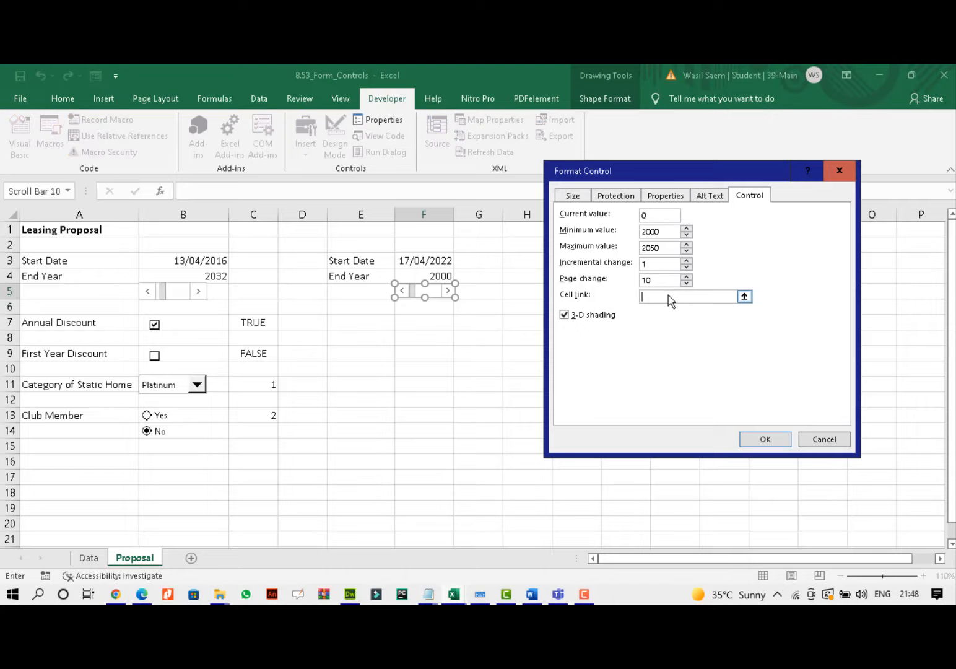
left_click(429, 275)
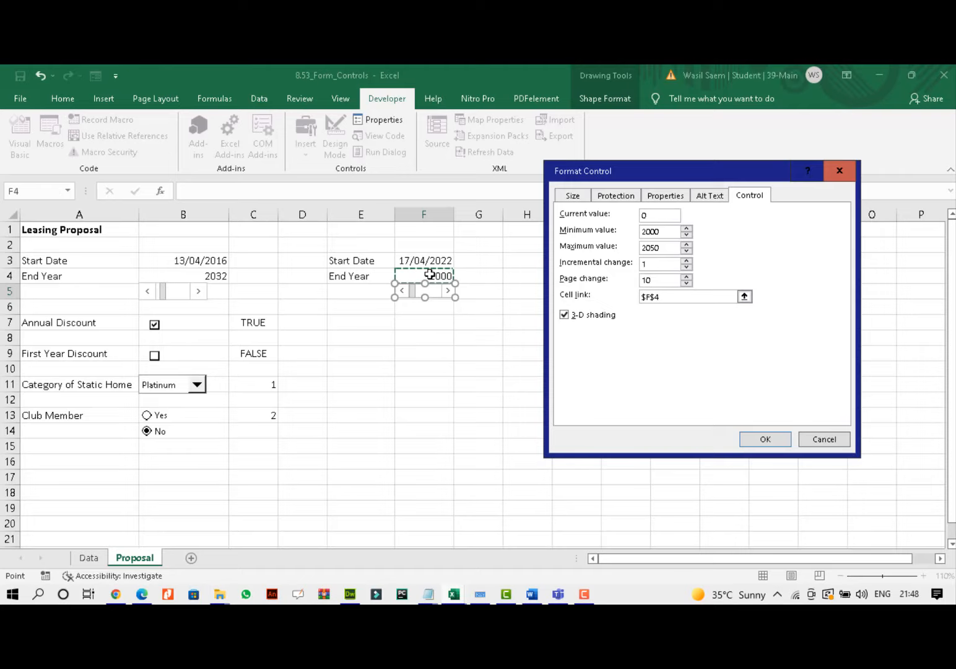
left_click(765, 438)
left_click(423, 352)
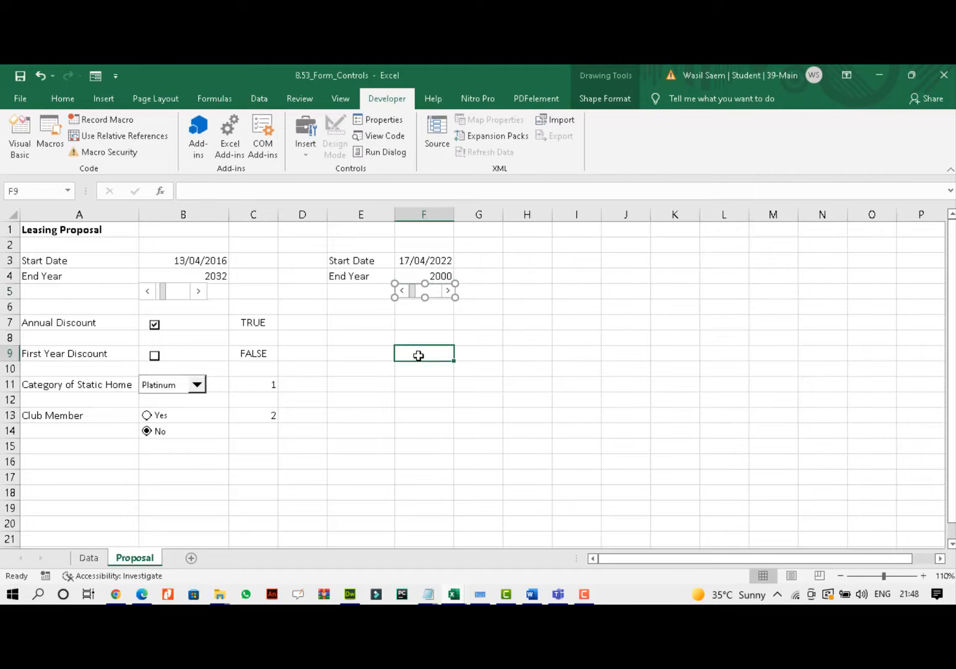
Raise the End Year in F4 to 2013 using the scroll bar beneath it.
left_click(448, 291)
left_click(447, 291)
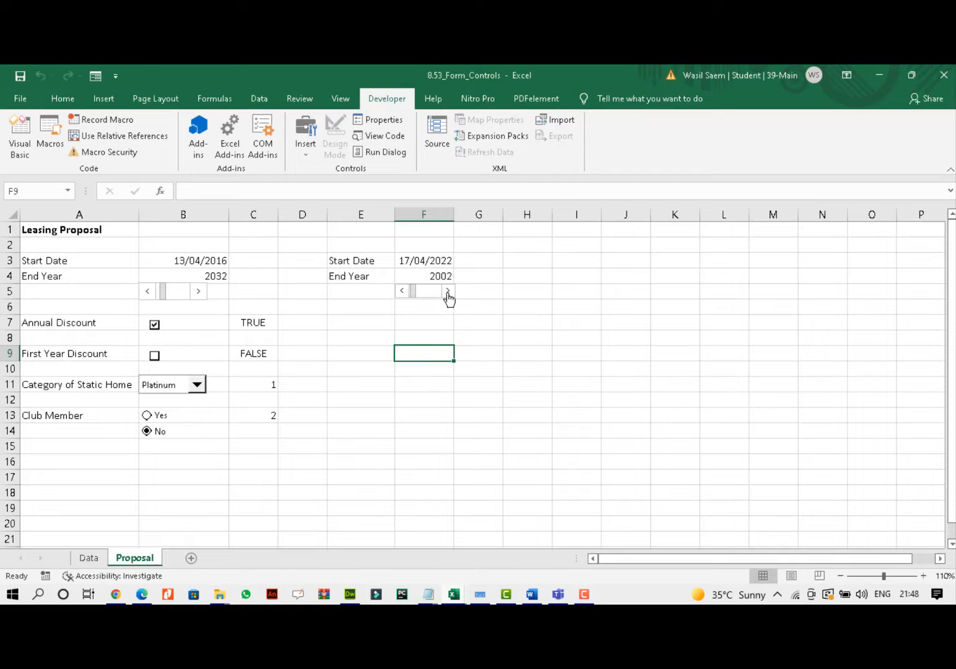
left_click(448, 291)
left_click(448, 291)
left_click(448, 291)
left_click(448, 291)
left_click(448, 291)
left_click(448, 291)
left_click(448, 291)
left_click(447, 291)
left_click(447, 291)
left_click(448, 291)
left_click(448, 291)
Enter the label "Annual Discount" in cell E7 and autofit column E to its contents.
left_click(346, 322)
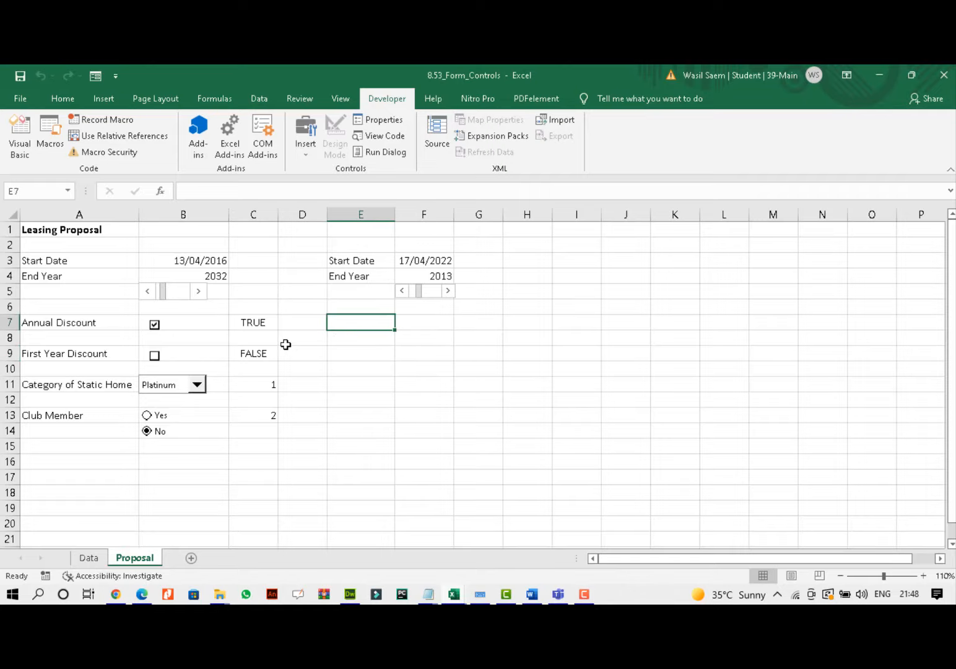
type("A")
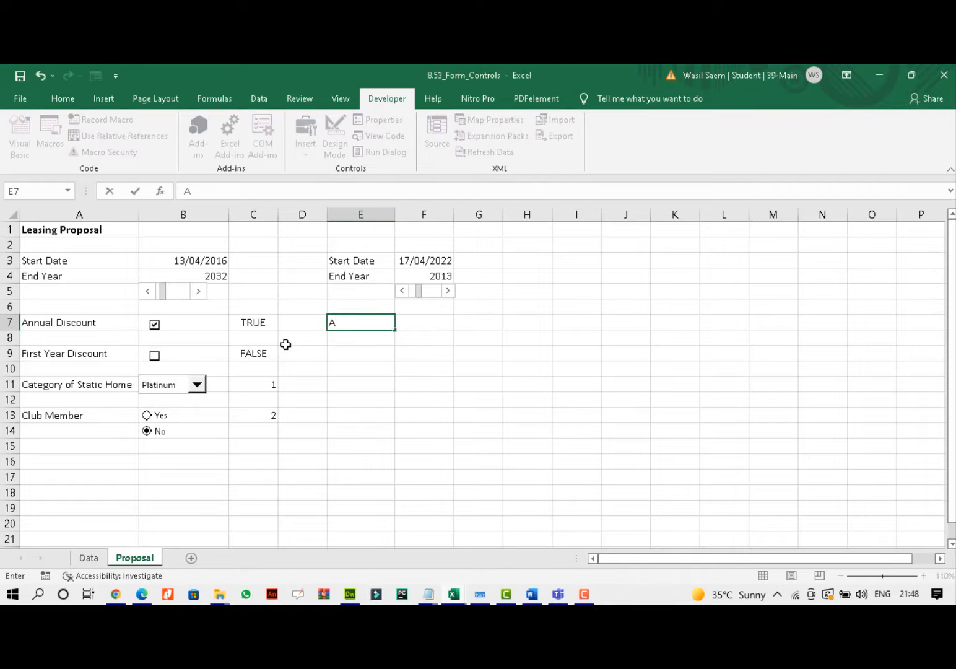
type("nnual Ds")
key("BackSpace")
key("BackSpace")
type("s")
key("BackSpace")
type("iscount")
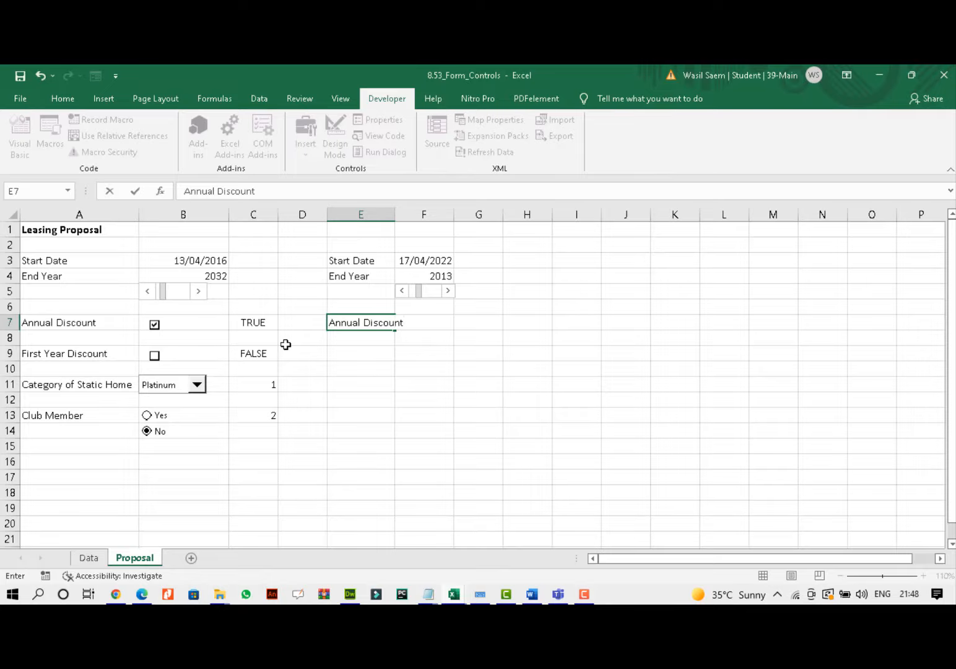
left_click(391, 214)
double_click(395, 215)
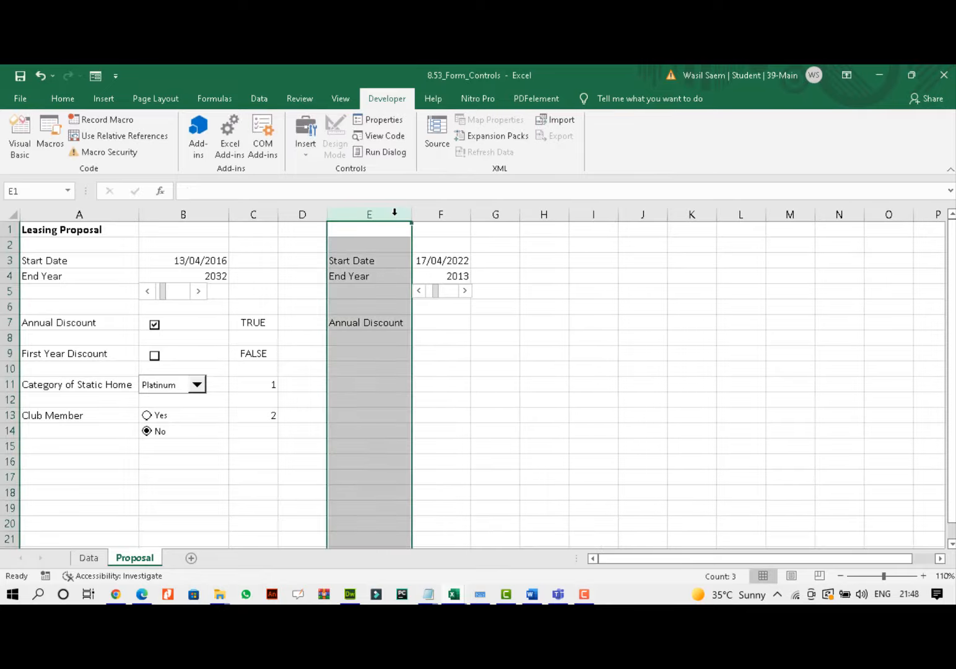
Insert a small check box form control in cell F7 beside the Annual Discount label.
left_click(452, 323)
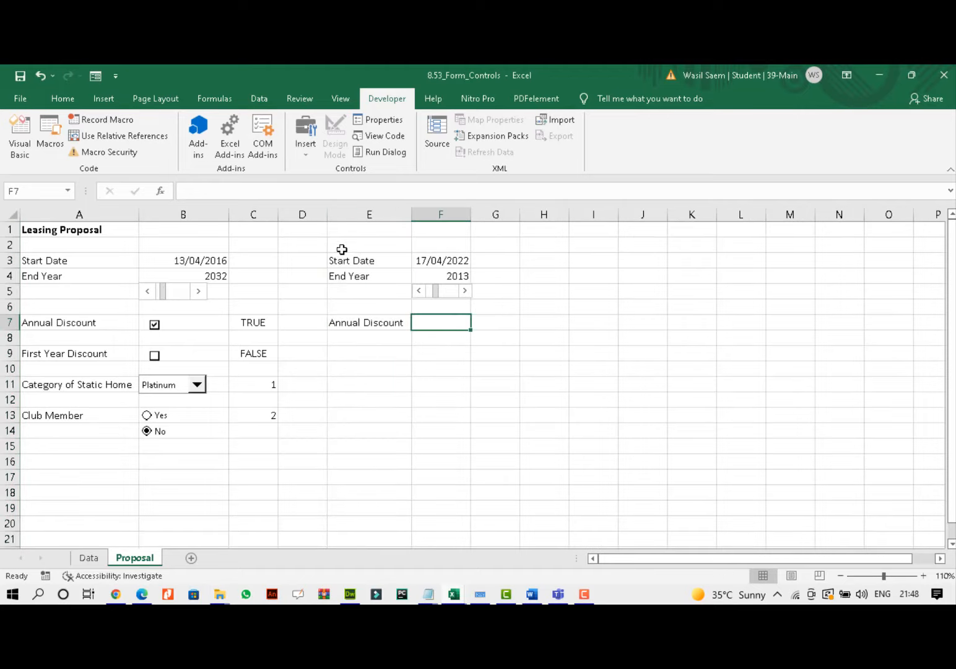
left_click(306, 149)
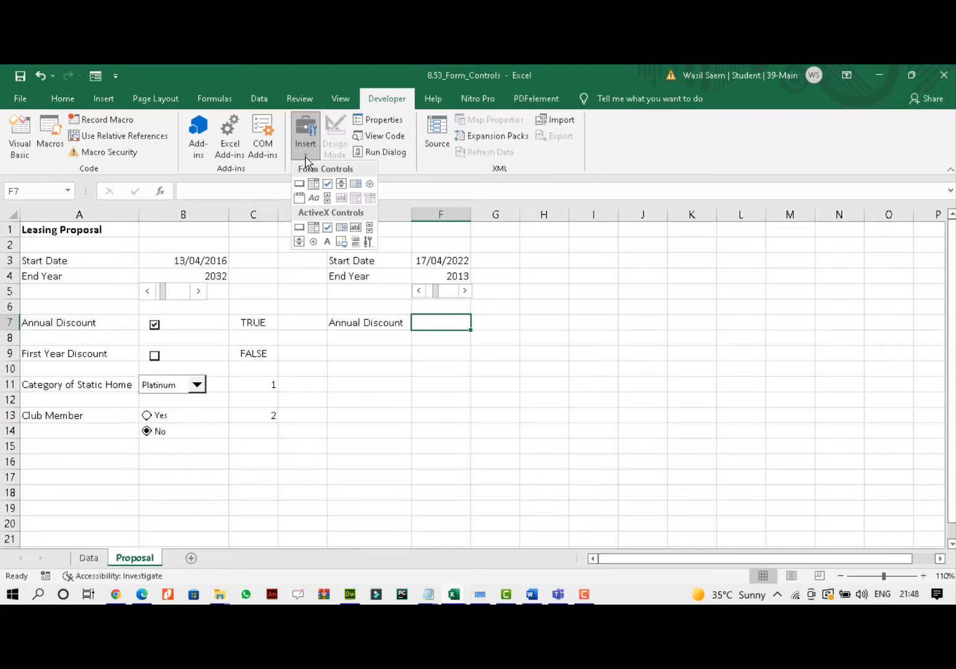
left_click(328, 183)
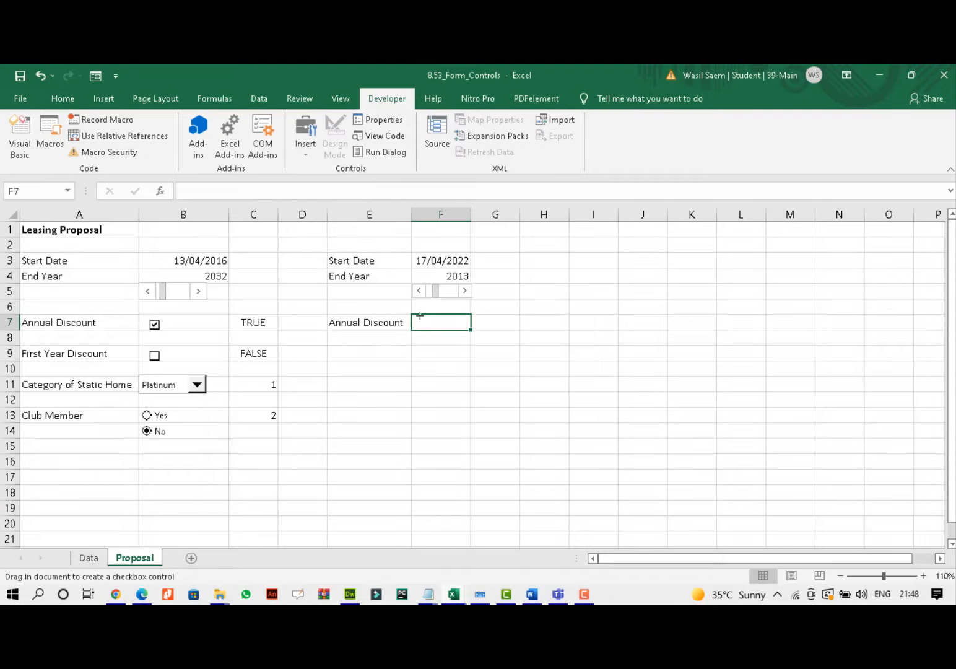
left_click_drag(420, 316, 437, 332)
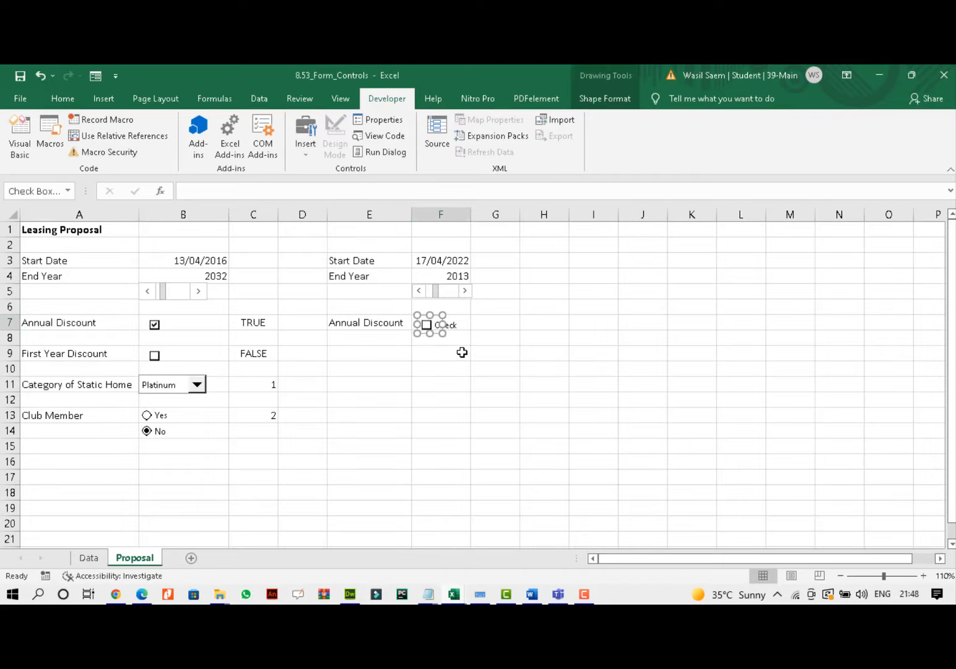
left_click(462, 353)
Test toggling the Annual Discount check box, leave it unchecked, and widen column F slightly.
left_click(440, 328)
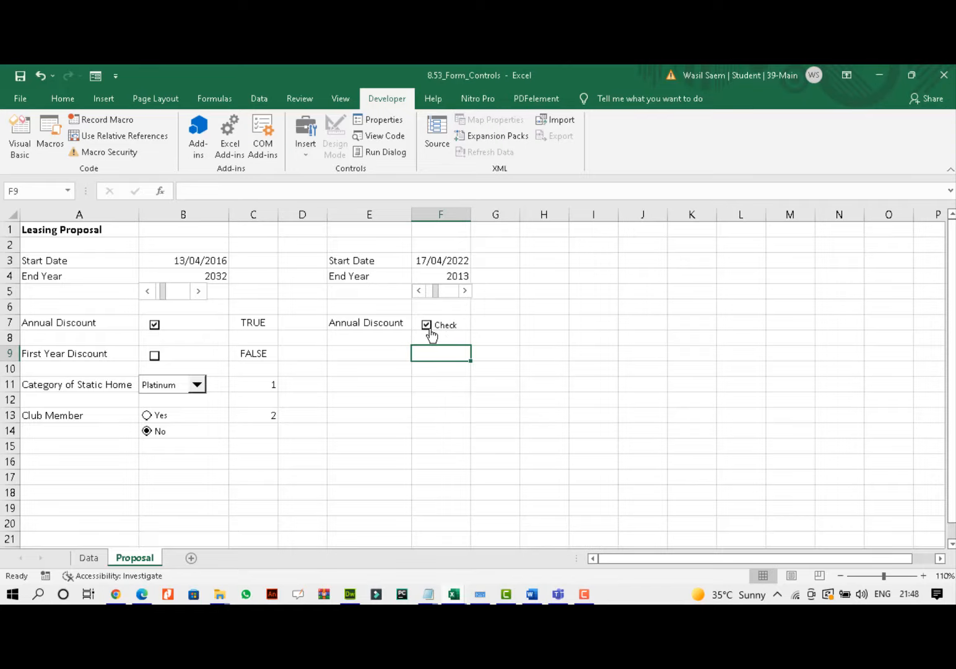
left_click(431, 333)
left_click(447, 330)
left_click(432, 329)
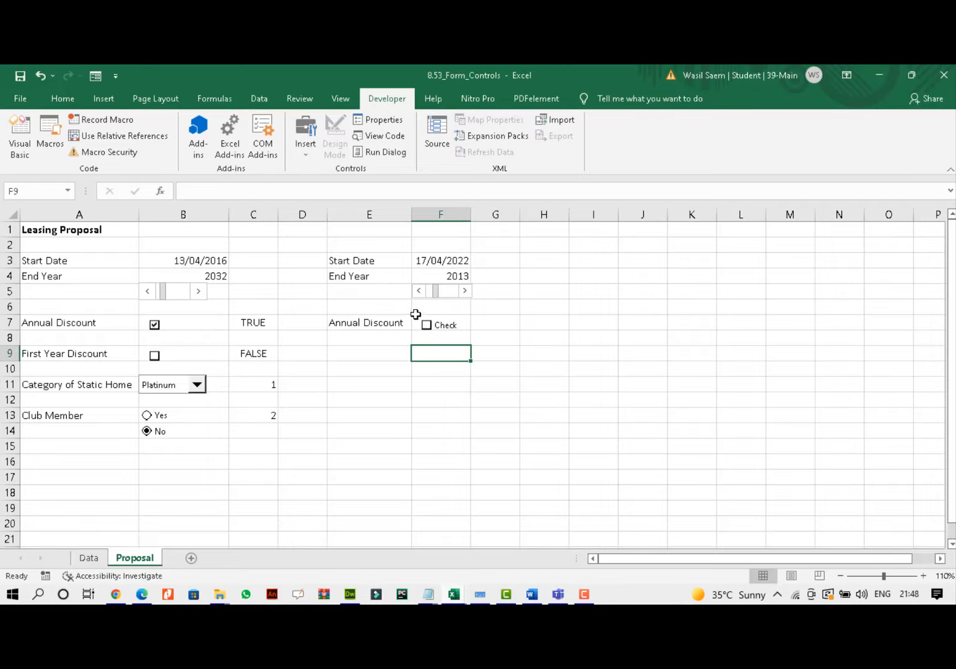
left_click(465, 324)
left_click_drag(471, 214, 481, 214)
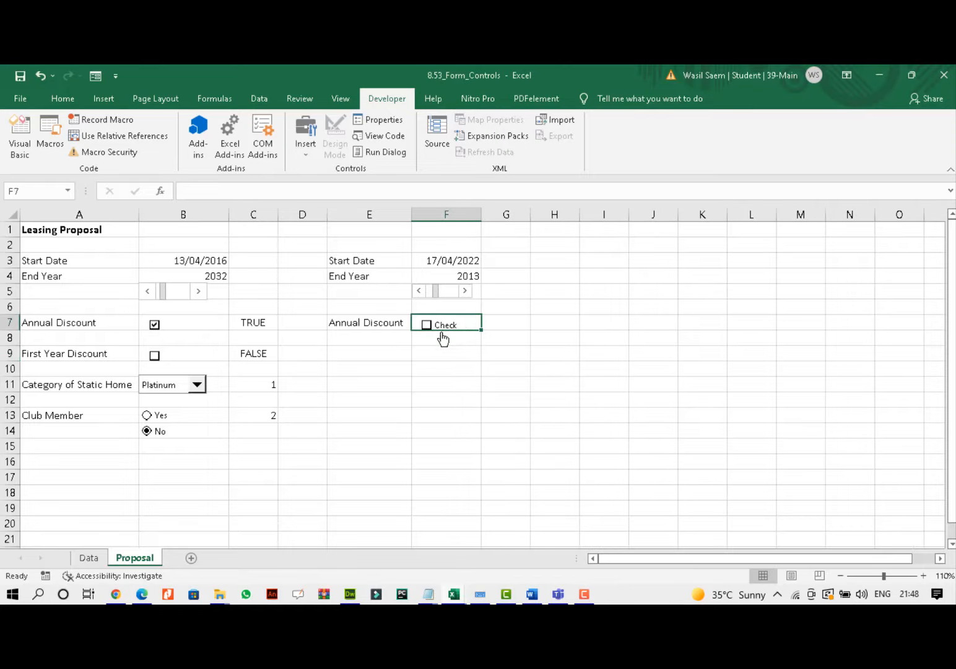
Link the Annual Discount check box in F7 to cell G7.
right_click(437, 330)
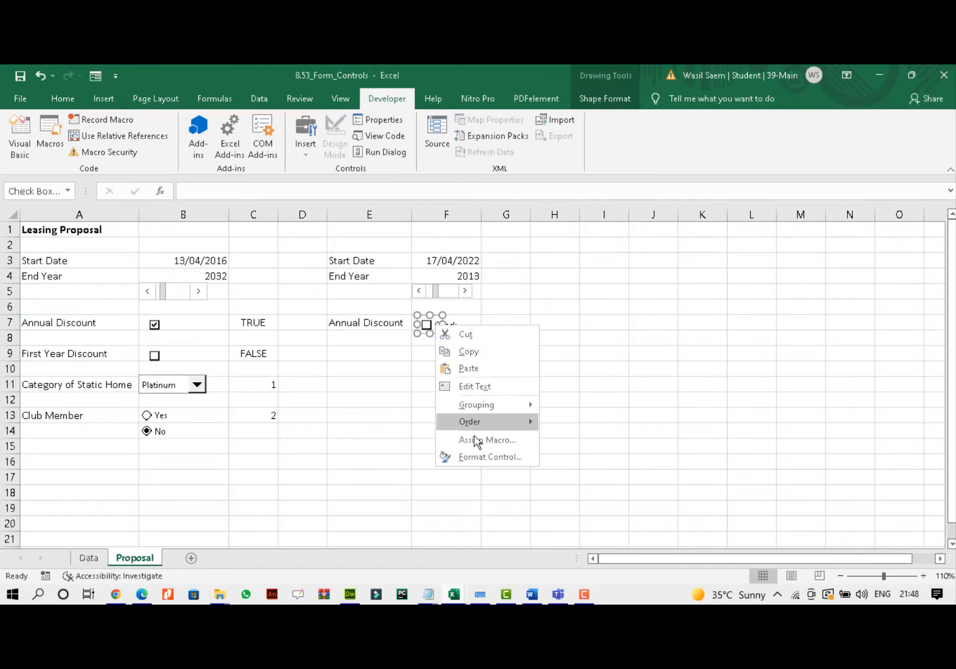
left_click(475, 459)
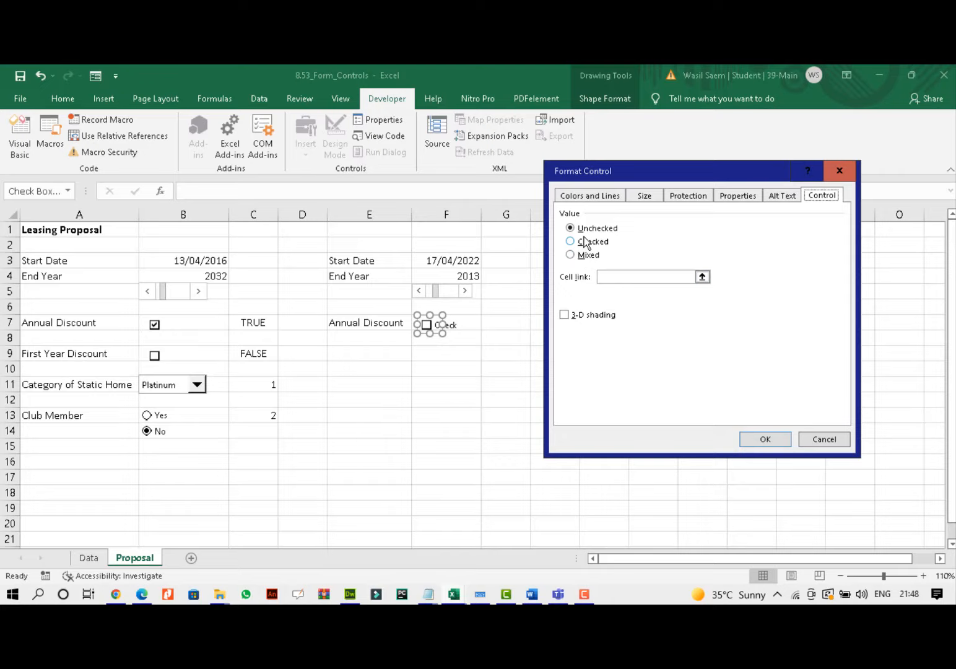
left_click(623, 280)
left_click(506, 322)
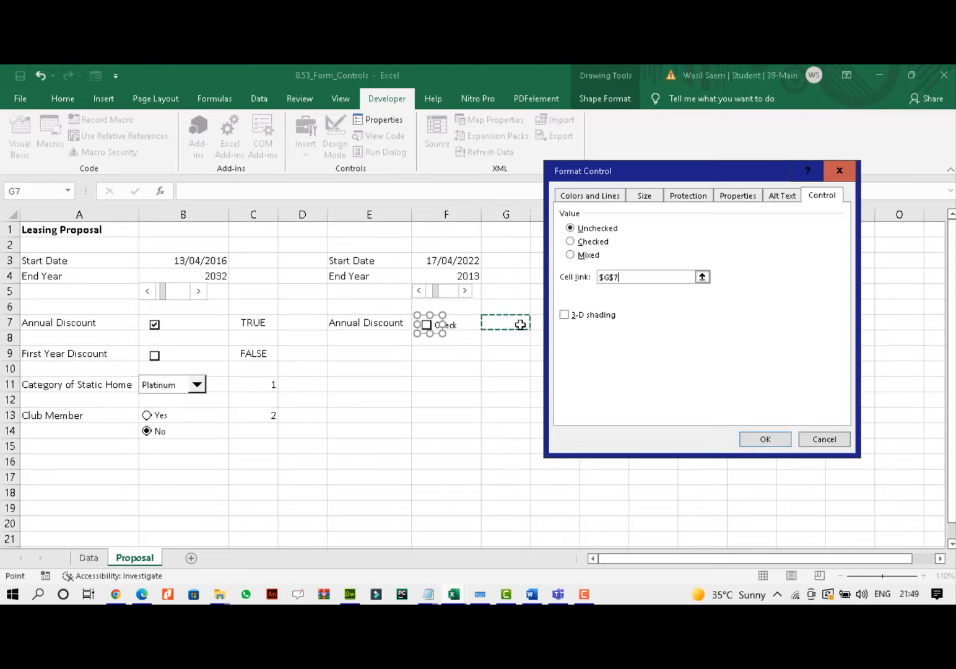
left_click(766, 439)
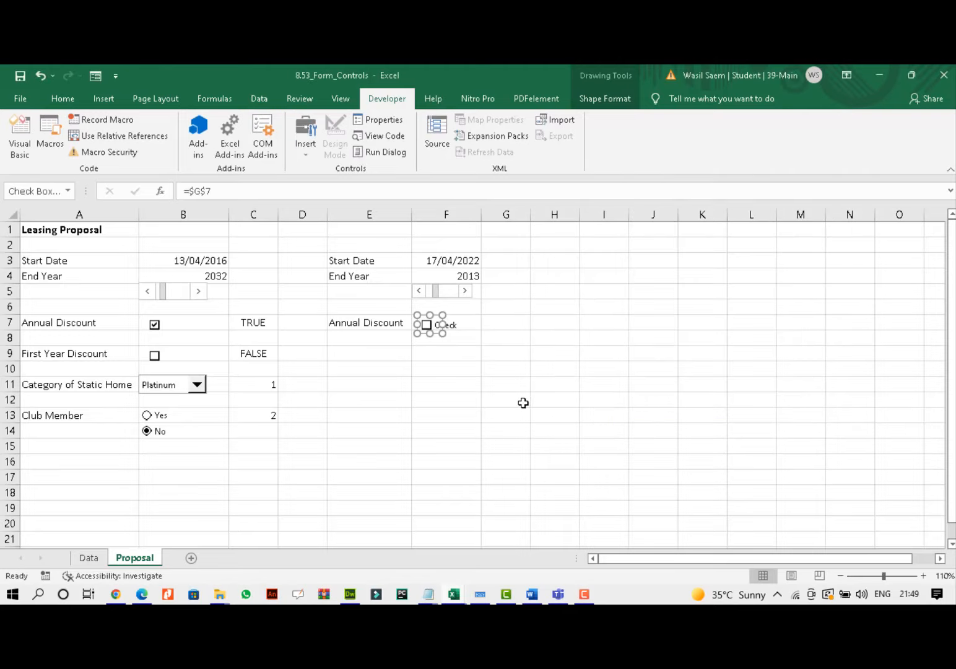
left_click(457, 365)
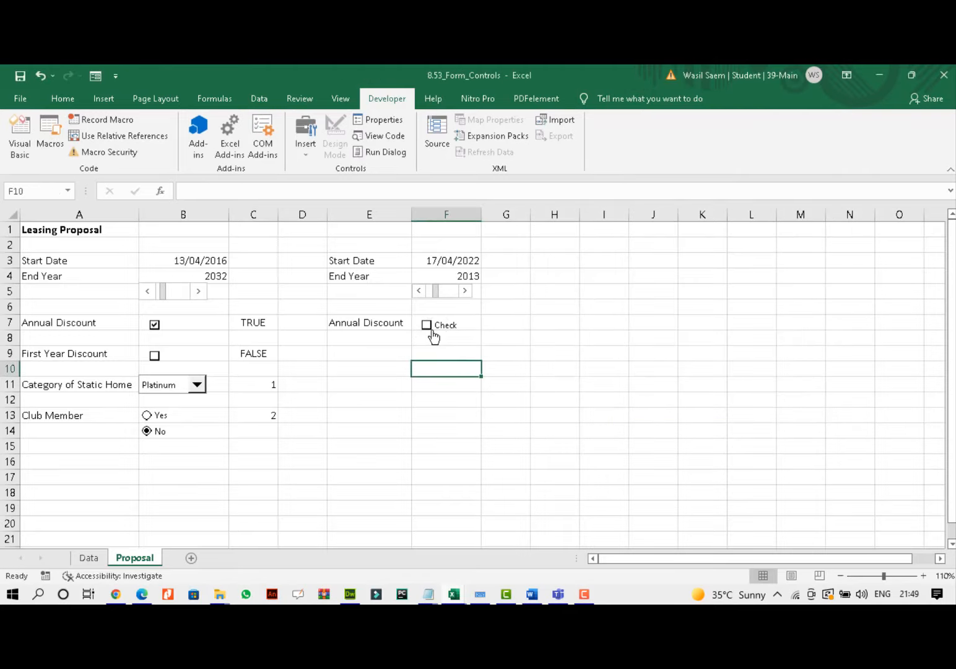
Toggle the Annual Discount check box in F7 several times to test its cell link, leaving it checked.
left_click(427, 326)
left_click(427, 326)
left_click(428, 327)
left_click(428, 327)
left_click(428, 326)
left_click(441, 327)
left_click(433, 327)
double_click(461, 324)
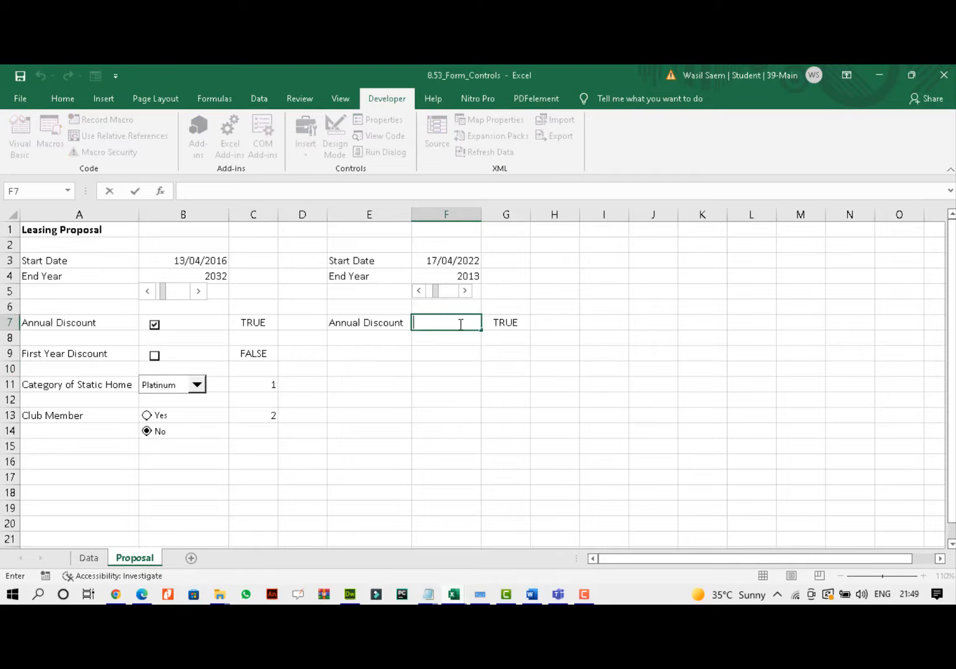
left_click(432, 353)
left_click(374, 355)
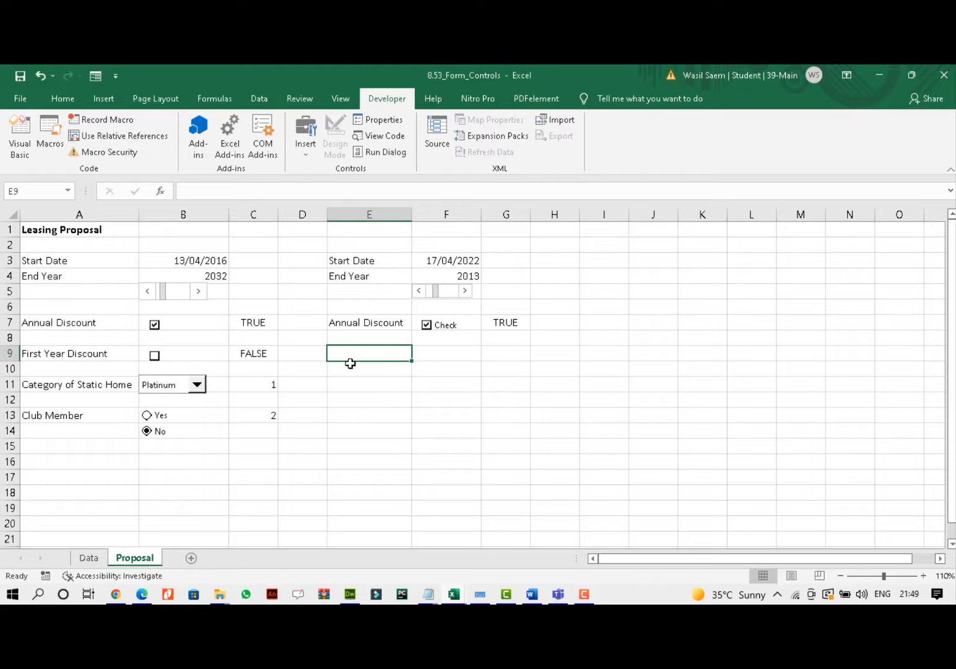
left_click(431, 356)
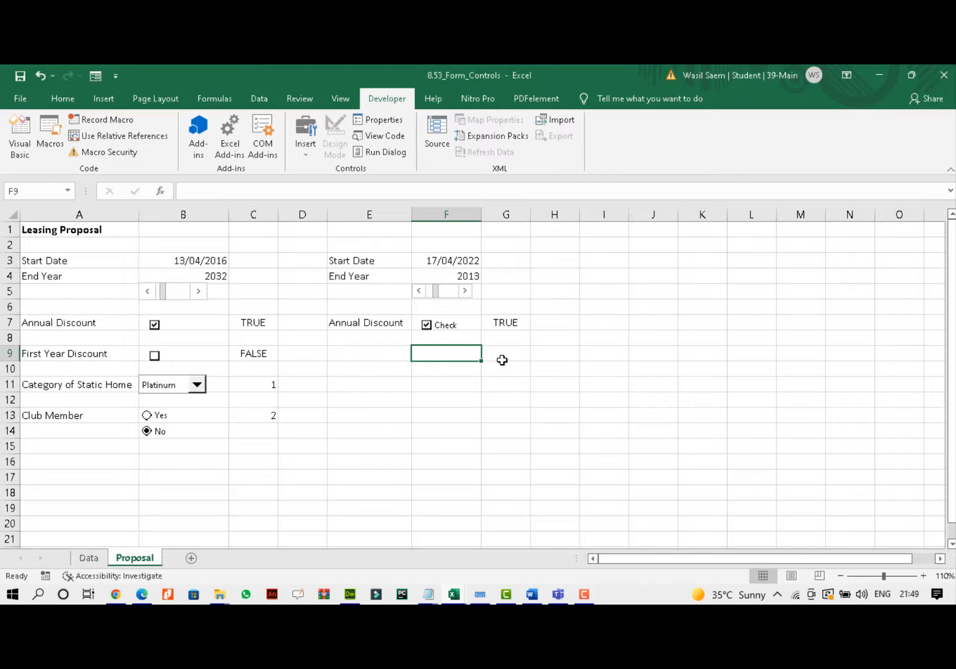
Enter the label "Category of Static Home" in cell E11 and autofit column E to its contents.
left_click(355, 387)
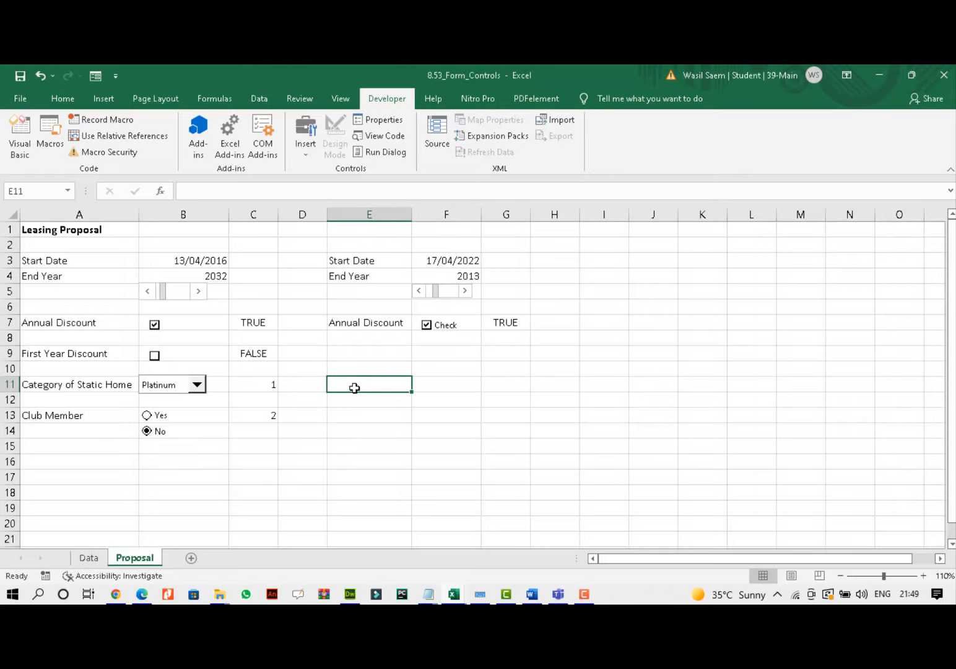
type("Categ")
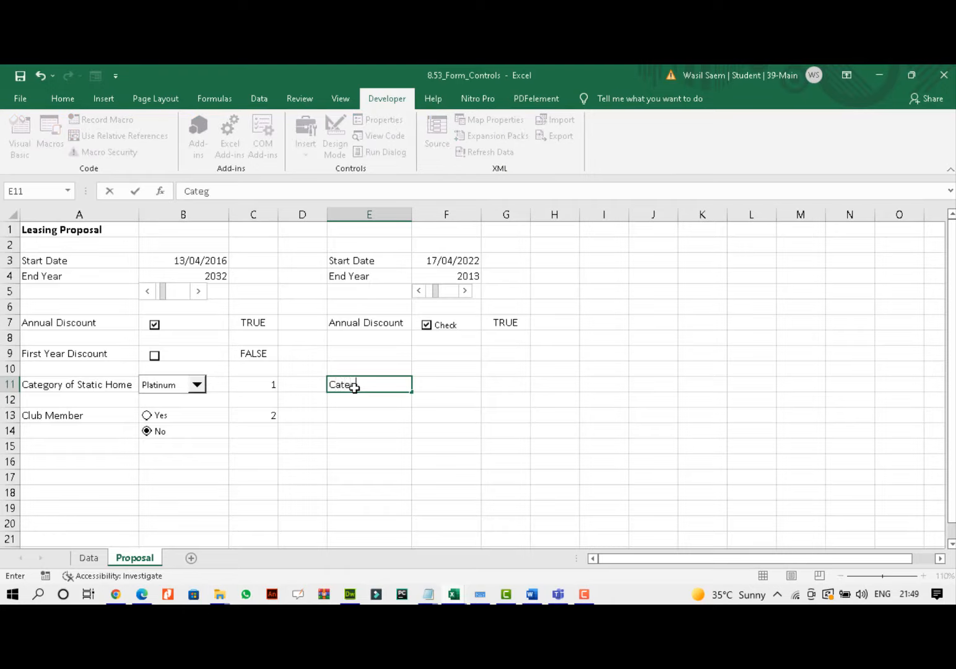
type("ory of Static")
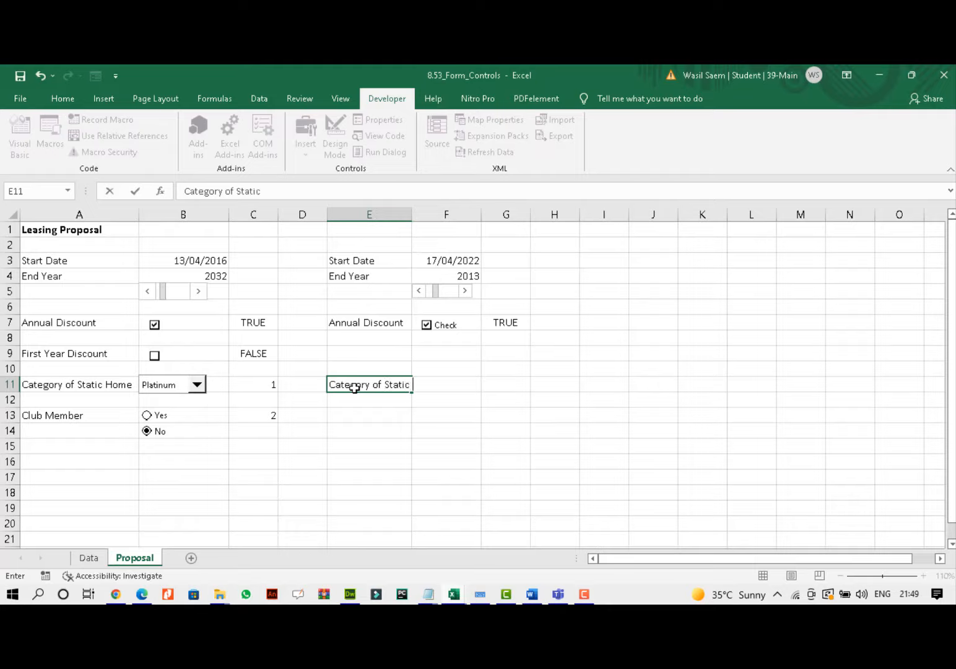
type(" Home")
double_click(410, 214)
Insert a combo box form control covering cell F11 beside the Category of Static Home label.
left_click(483, 382)
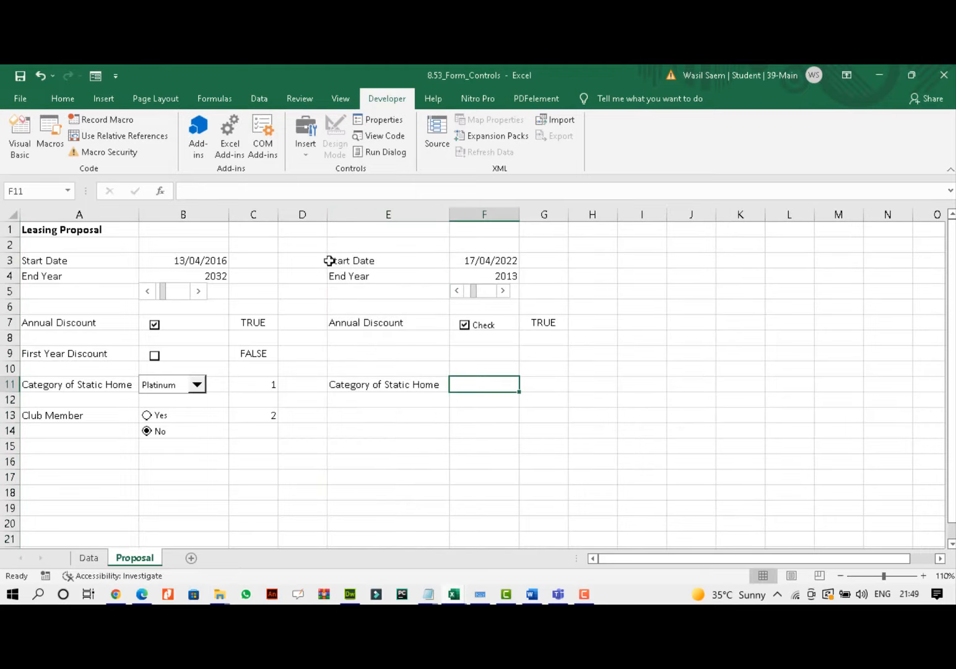
left_click(307, 148)
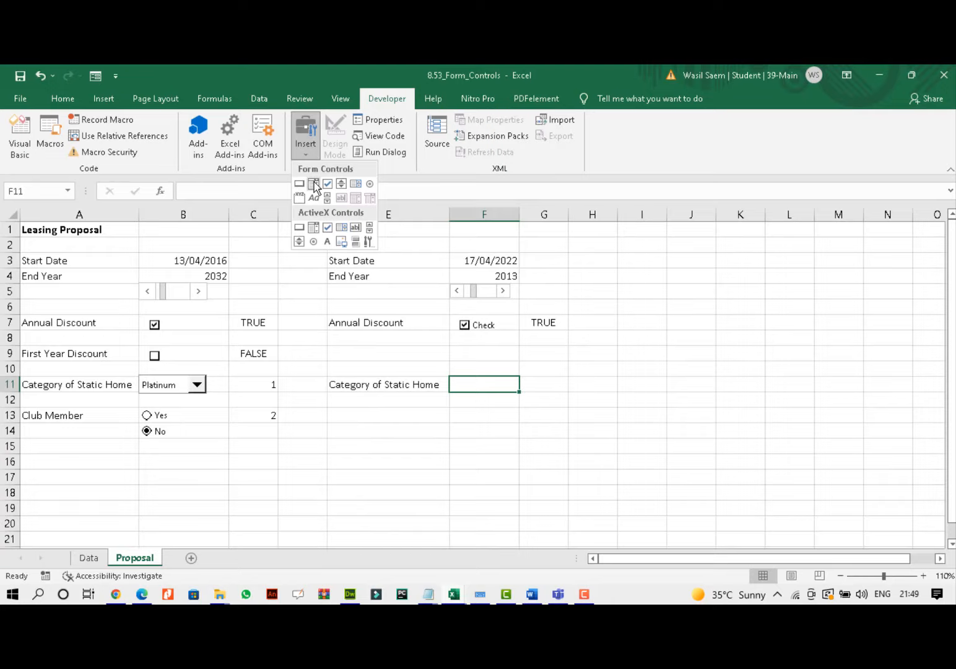
left_click(314, 184)
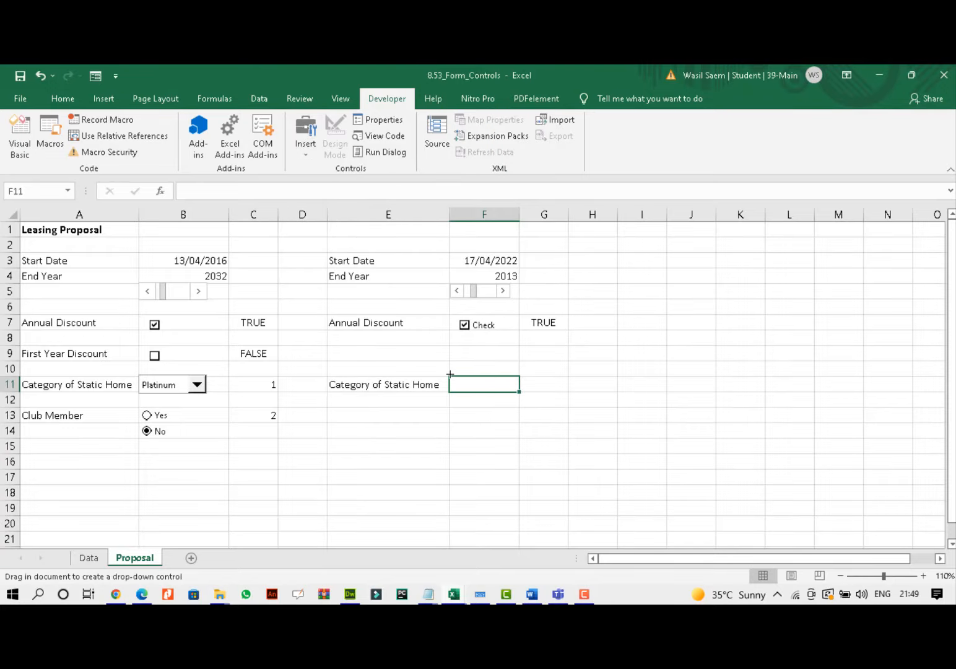
left_click_drag(451, 375, 520, 392)
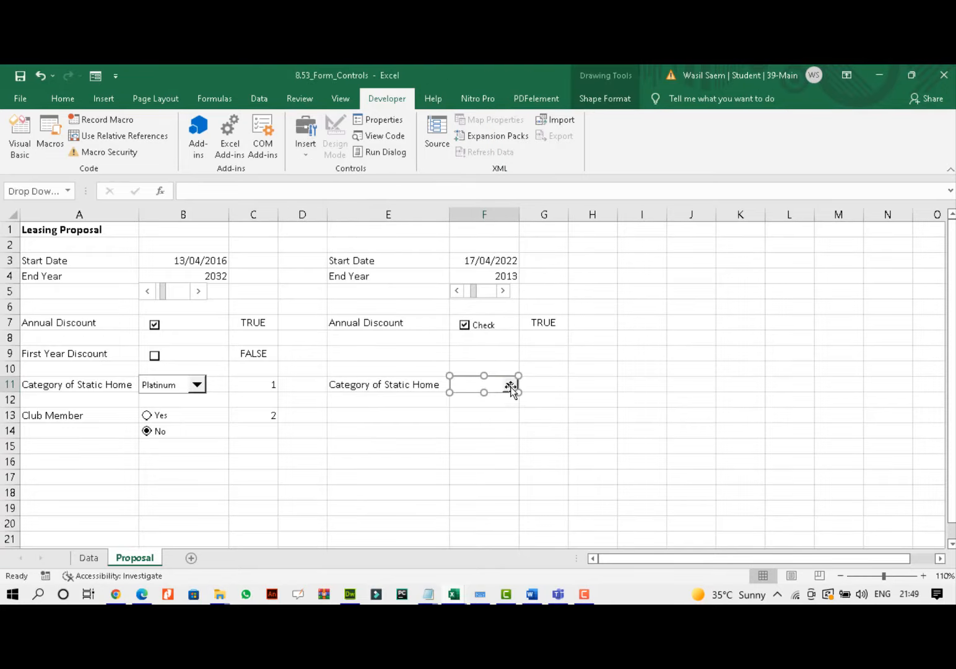
right_click(511, 388)
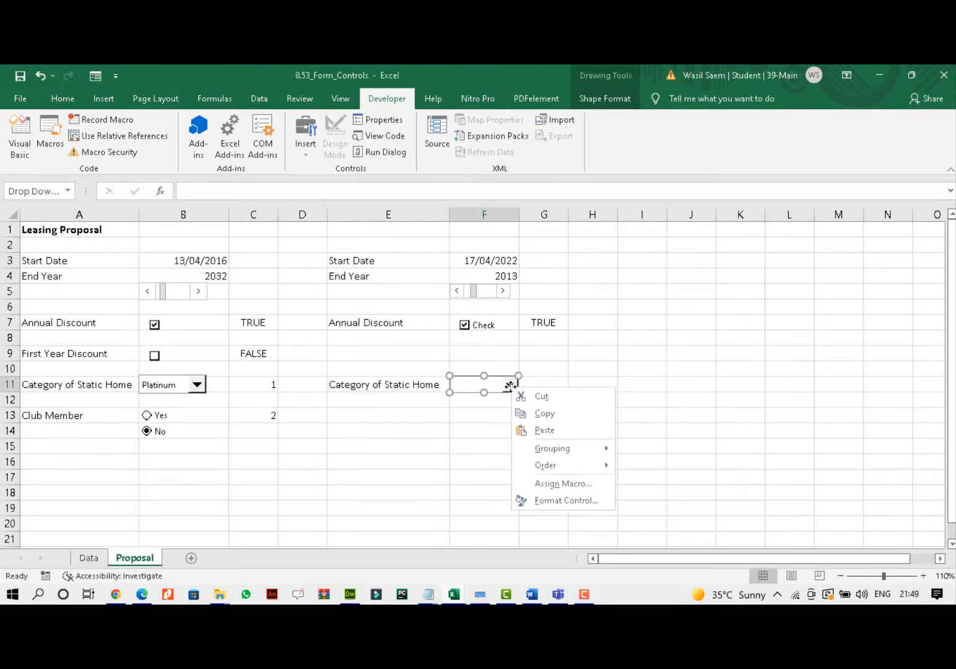
left_click(564, 500)
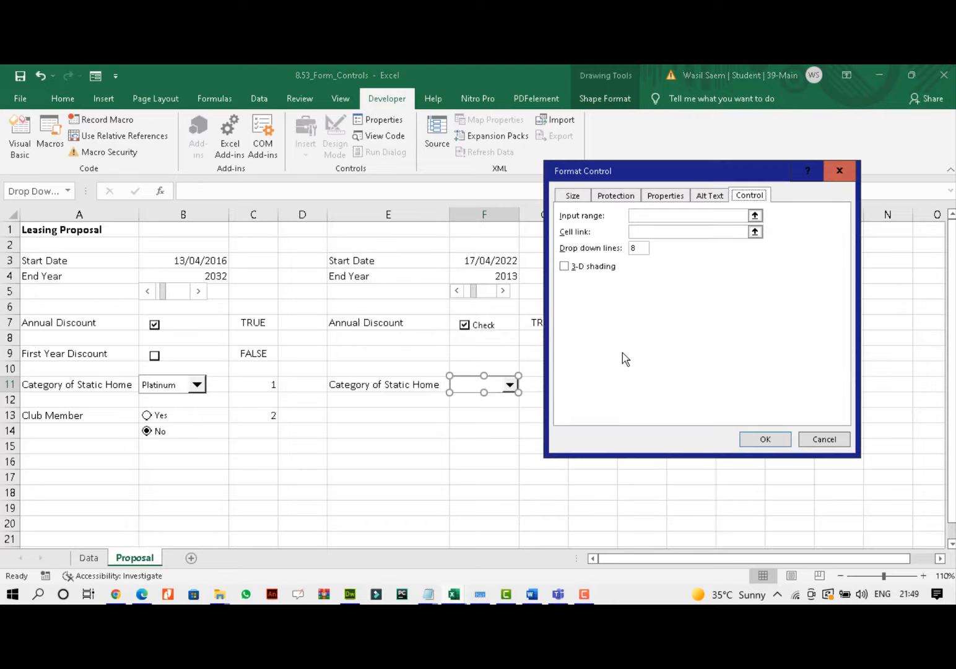
left_click_drag(650, 178, 710, 180)
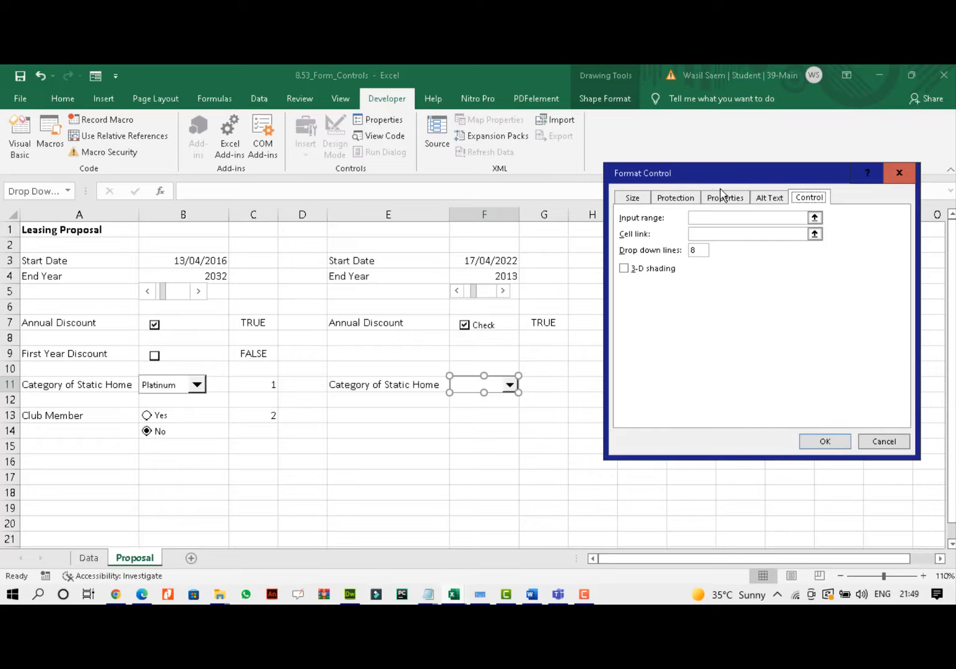
left_click(884, 441)
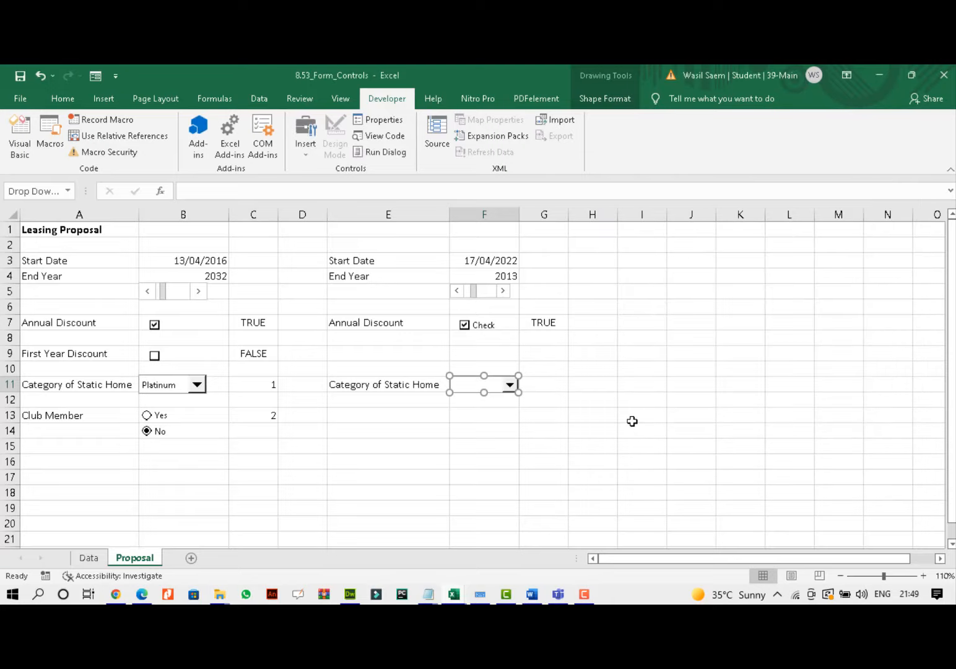
Enter the list items Dell, Toshiba and HP in cells K11 to K13.
left_click(739, 385)
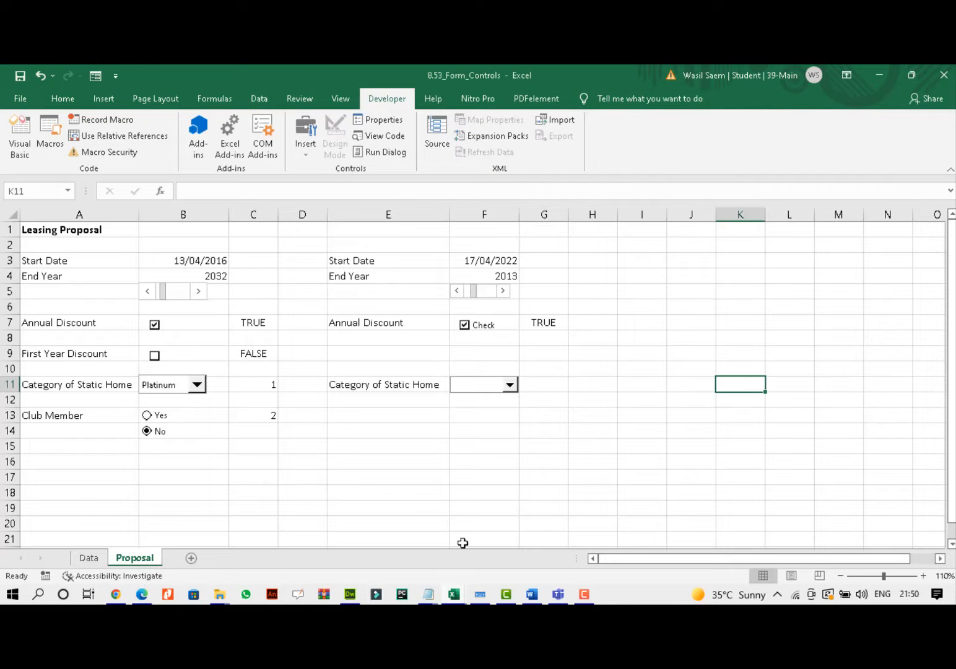
type("D")
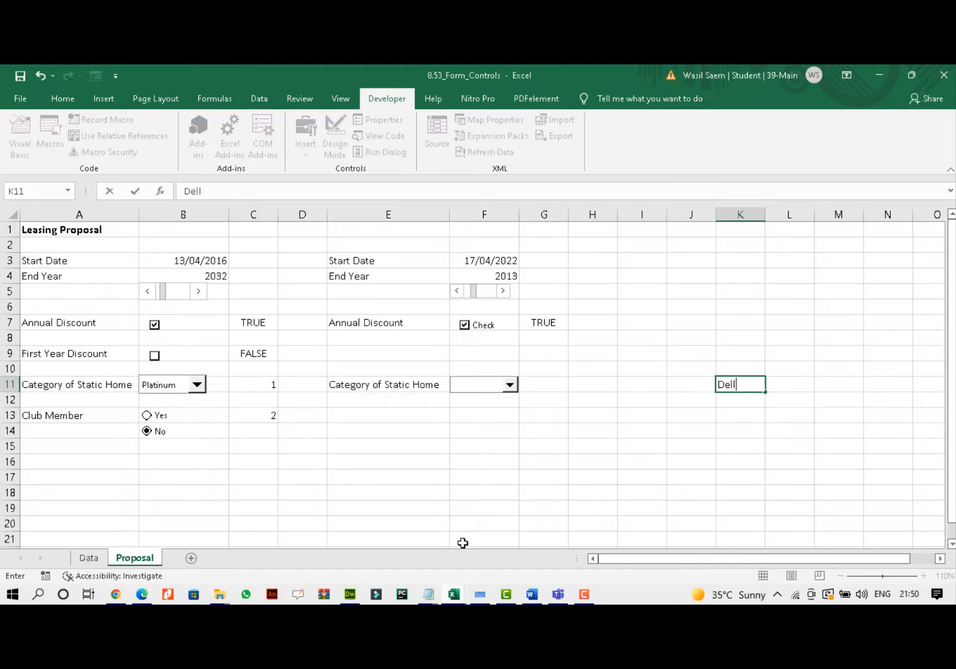
type("ell")
key("Return")
type("T")
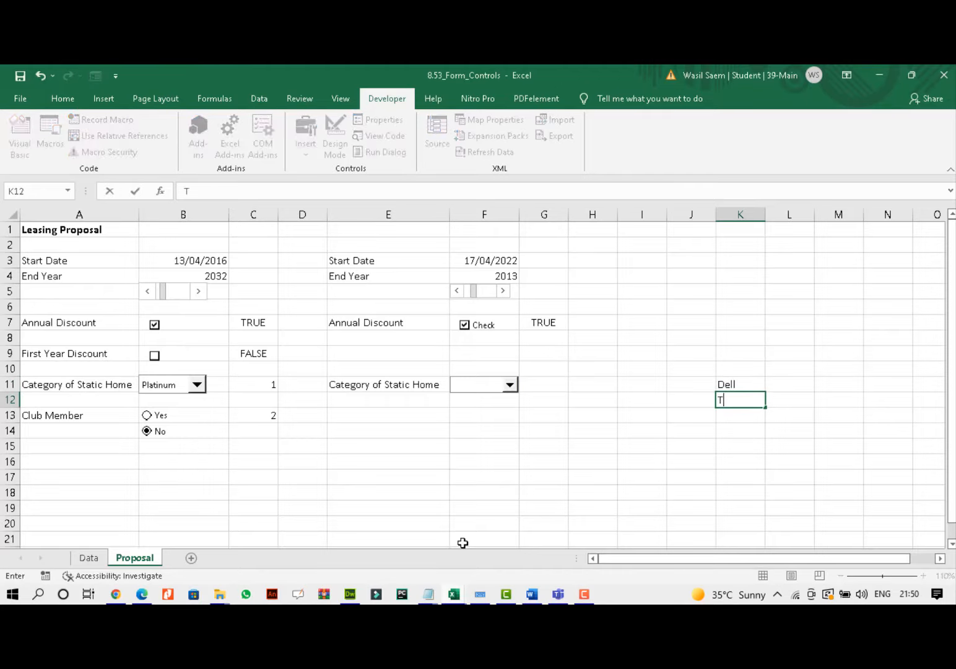
type("oshiba")
key("Return")
type("HP")
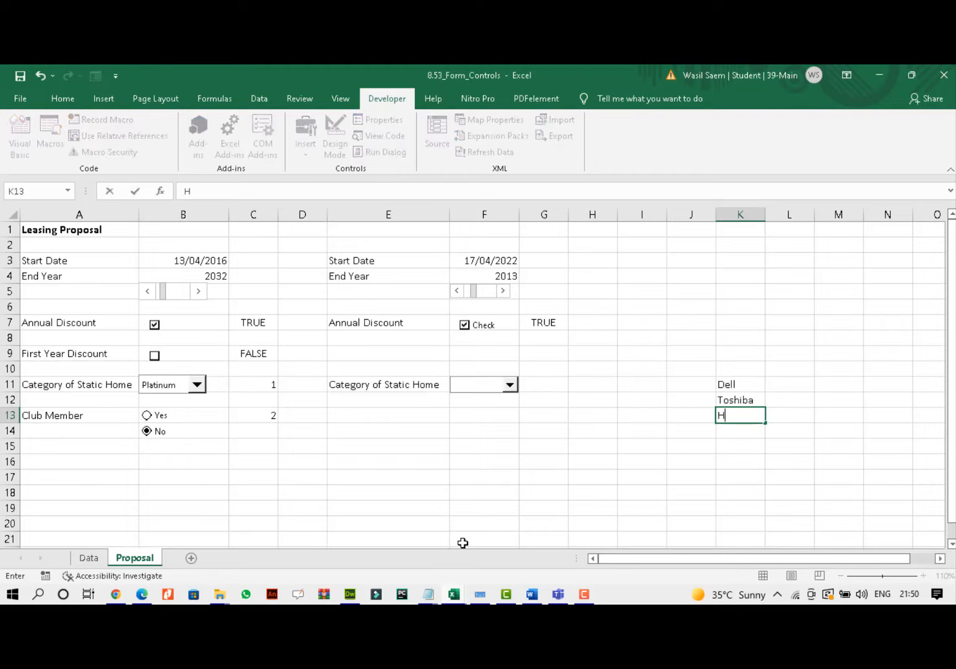
left_click(577, 433)
Set the F11 combo box's input range to K11:K13 and link it to cell G11.
right_click(504, 390)
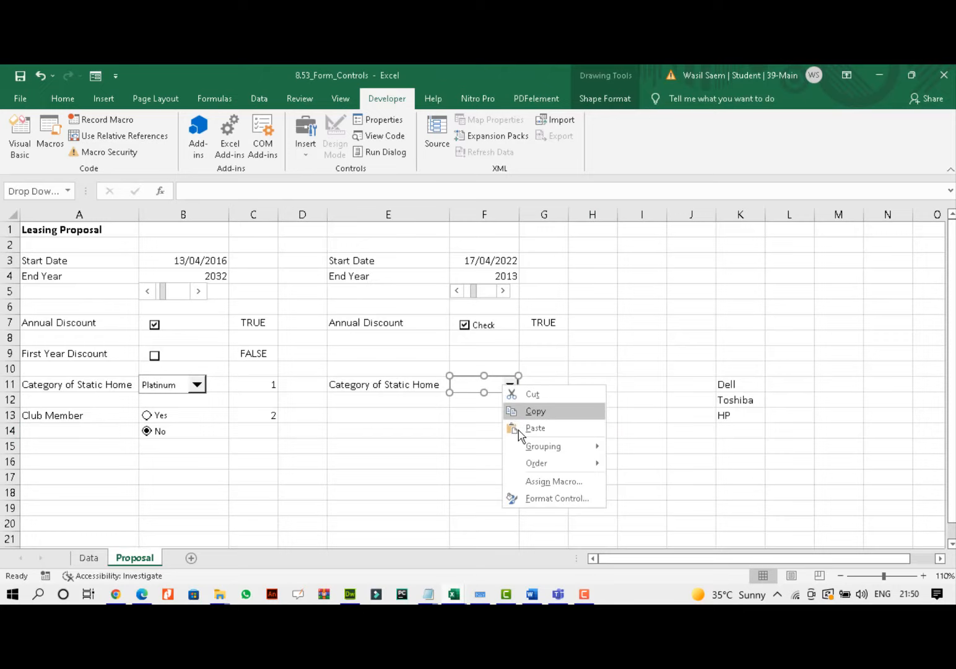
left_click(532, 497)
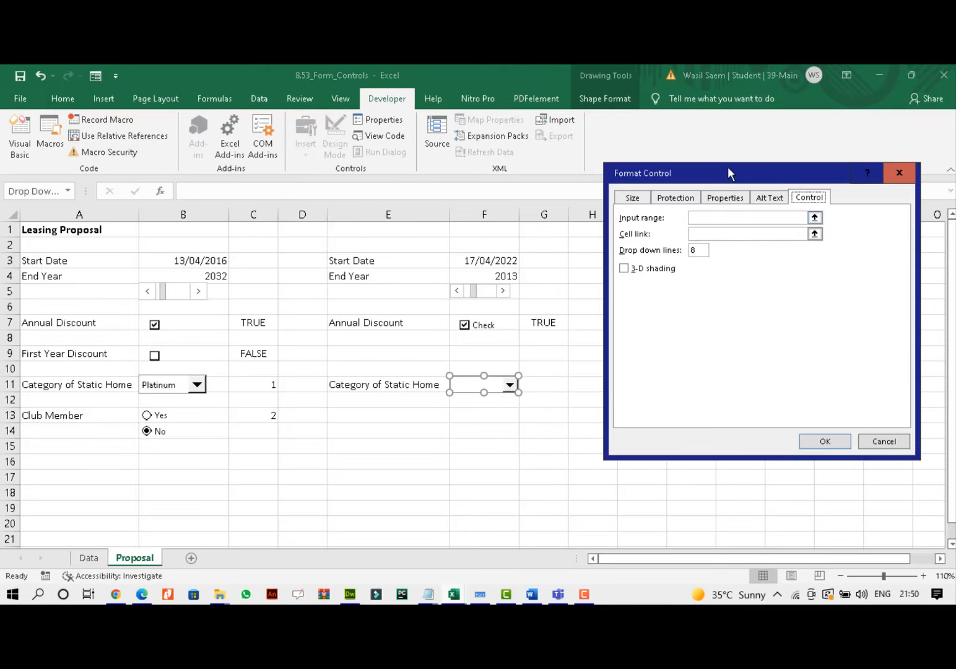
left_click_drag(727, 173, 402, 150)
left_click(428, 196)
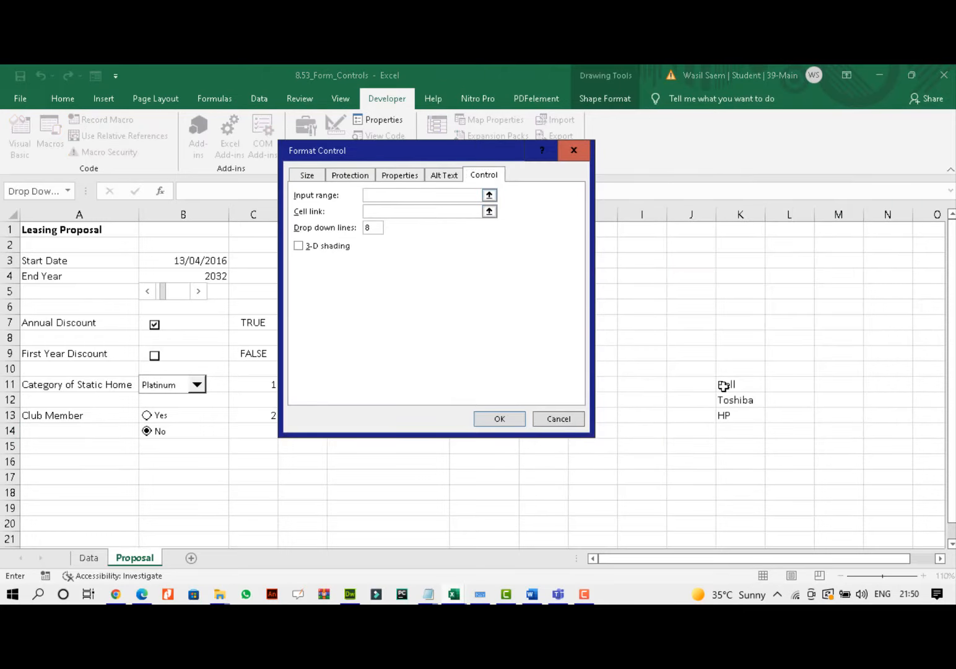
left_click_drag(730, 384, 732, 414)
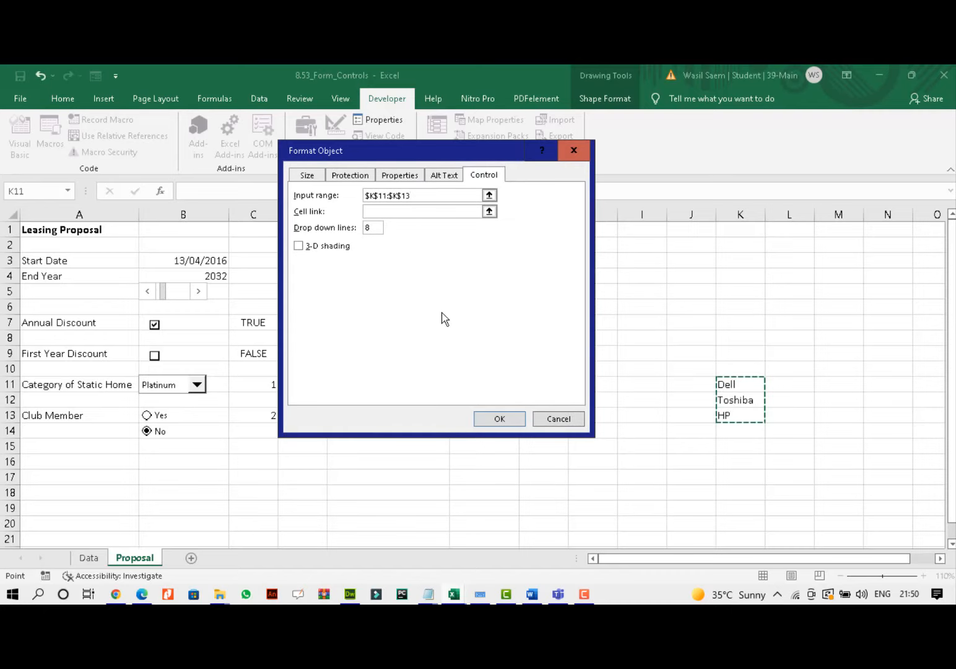
left_click(412, 211)
left_click_drag(417, 150, 727, 177)
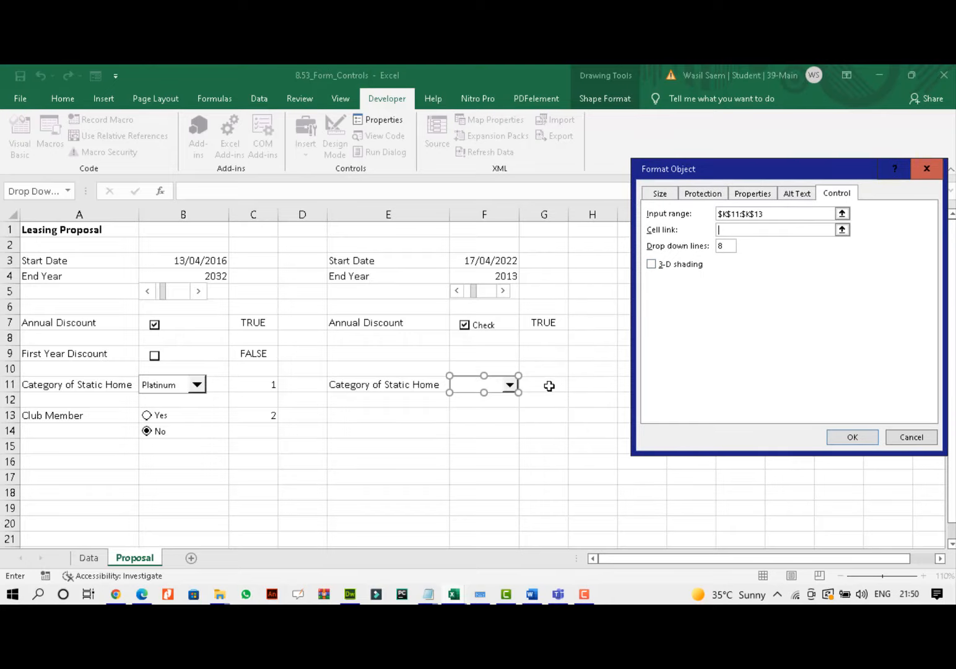
left_click(549, 386)
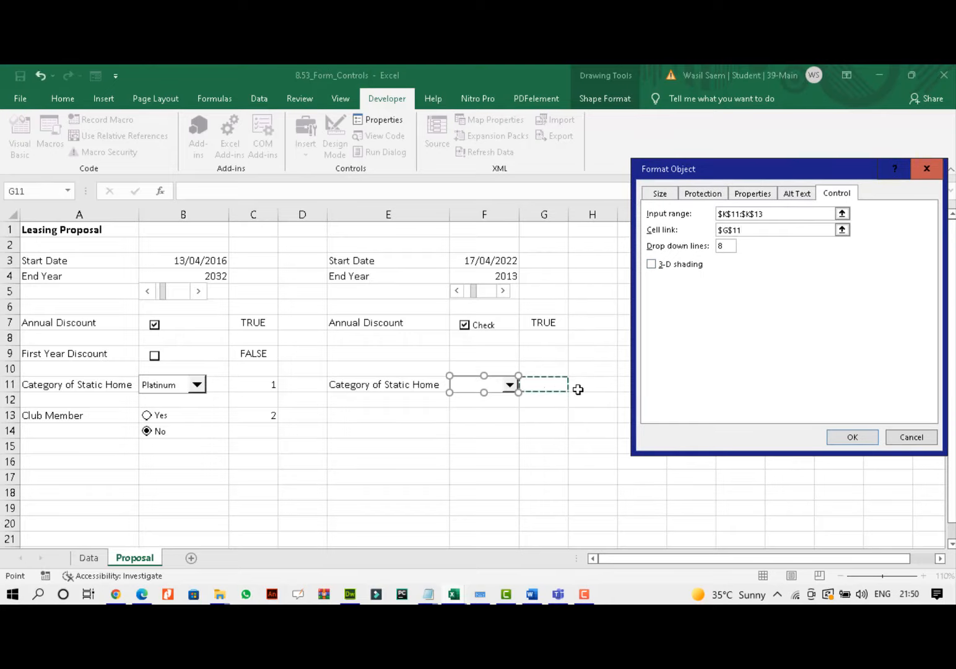
left_click(835, 437)
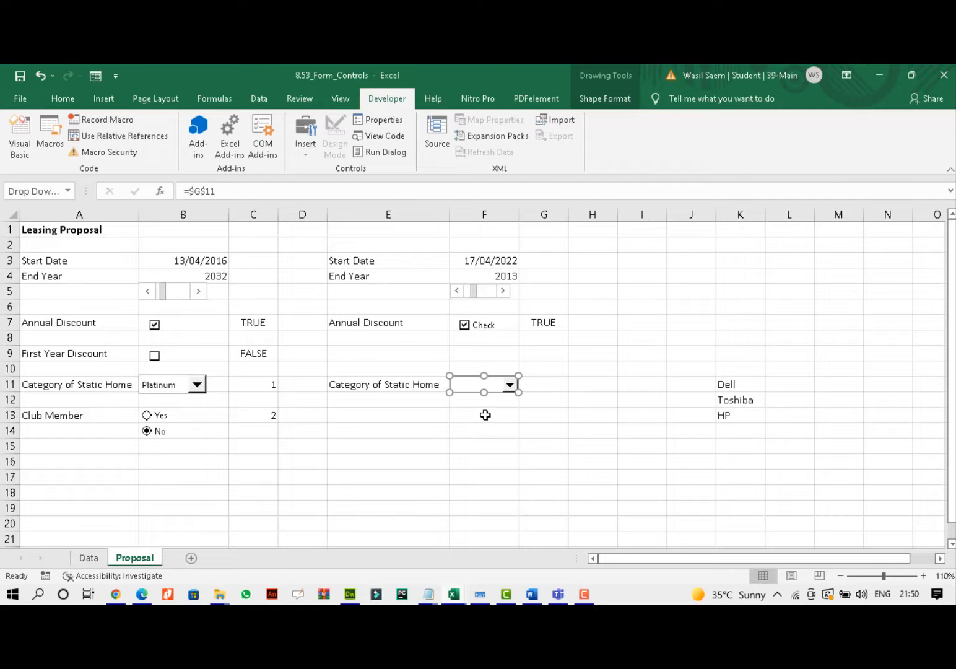
left_click(470, 450)
Test the F11 combo box by choosing Dell, Toshiba and finally HP.
left_click(509, 384)
left_click(489, 396)
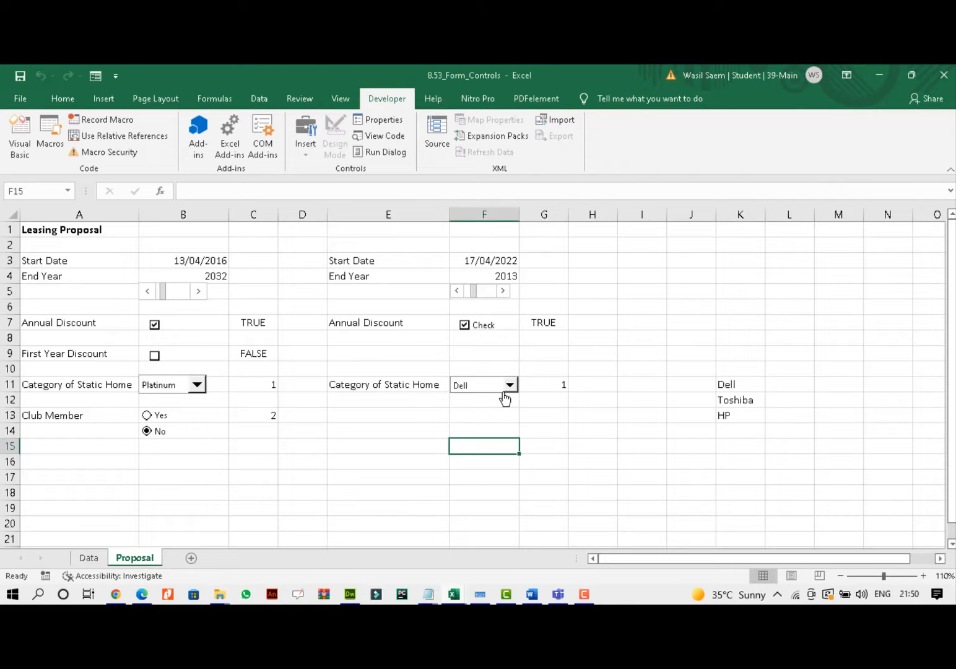
left_click(511, 387)
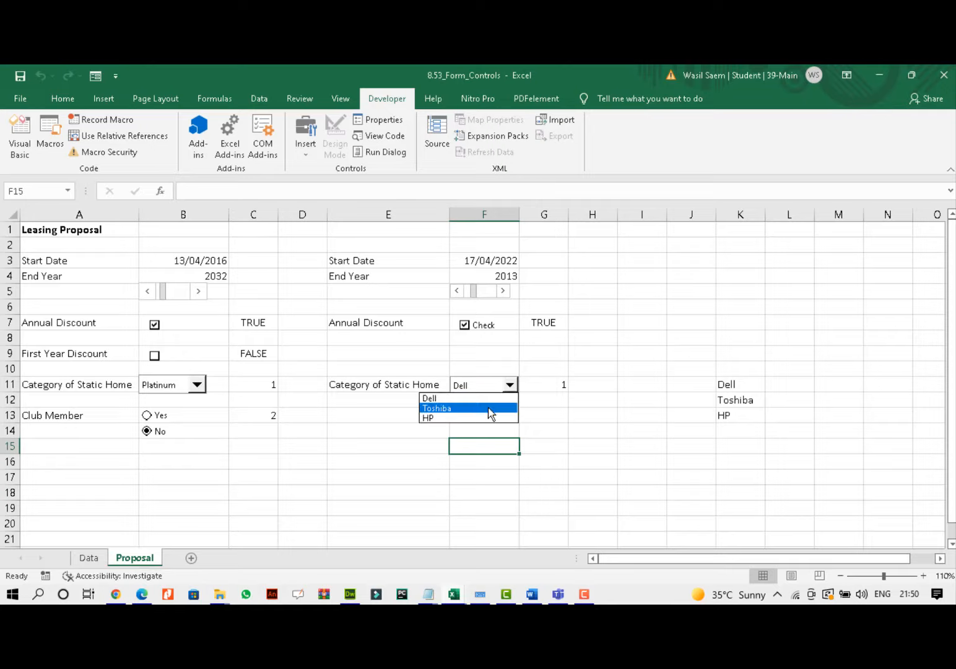
left_click(497, 408)
left_click(509, 385)
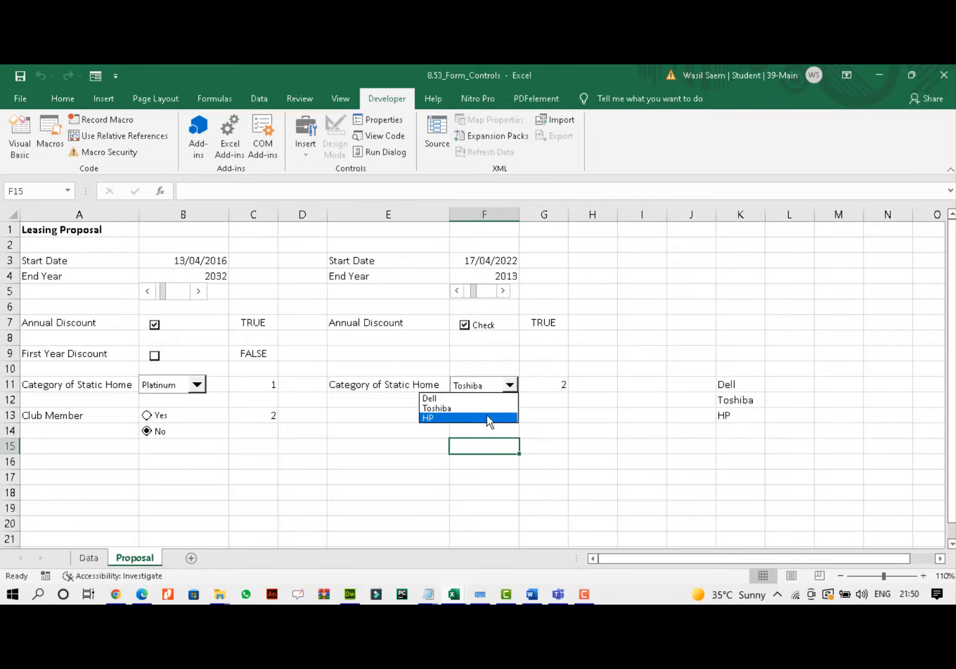
left_click(489, 418)
left_click(488, 415)
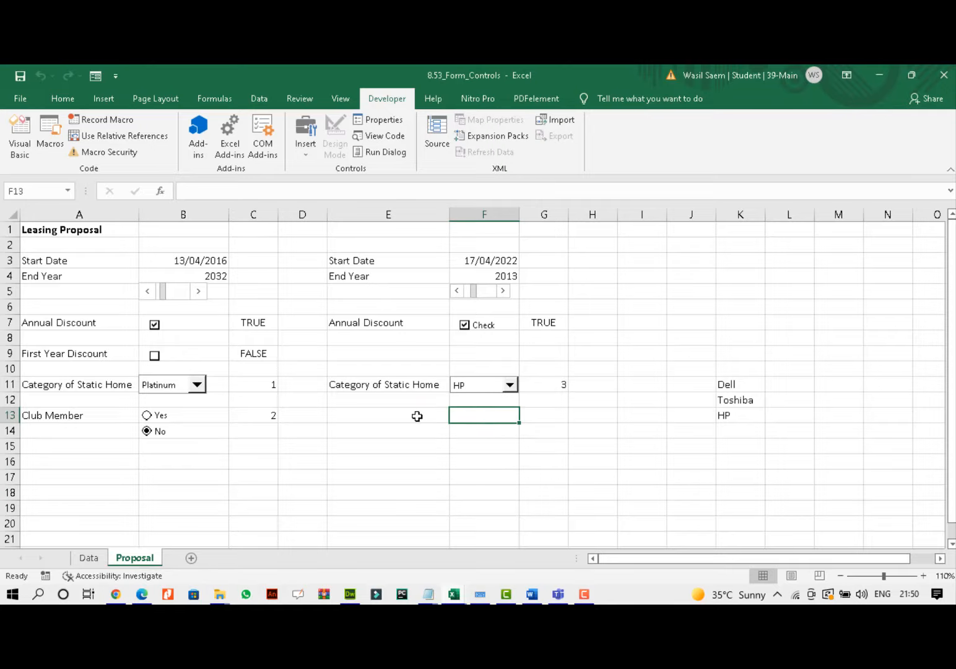
Enter the label "Club Member" in cell E13.
left_click(417, 416)
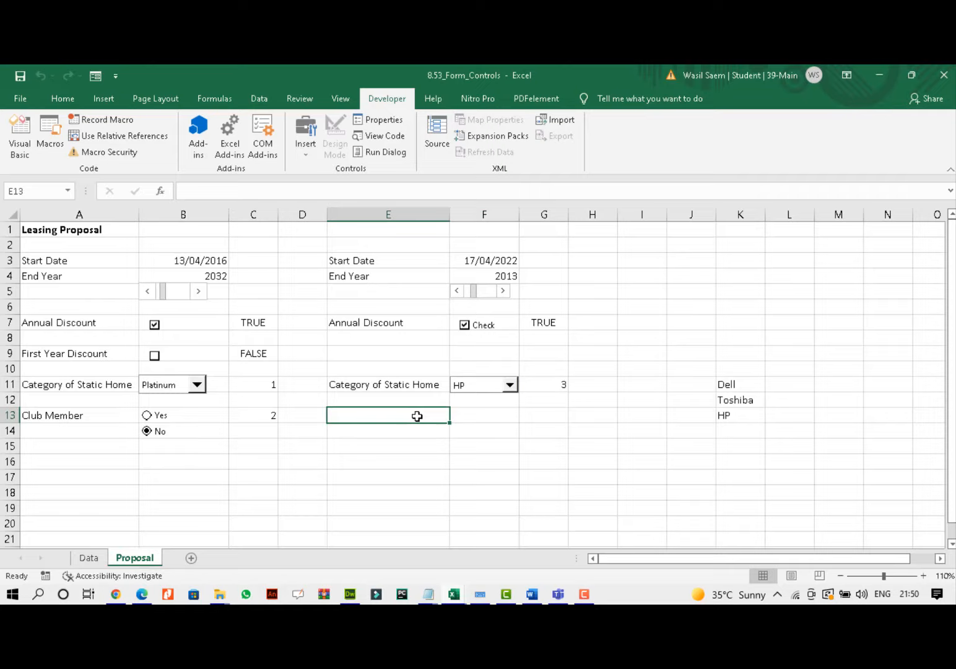
type("Club")
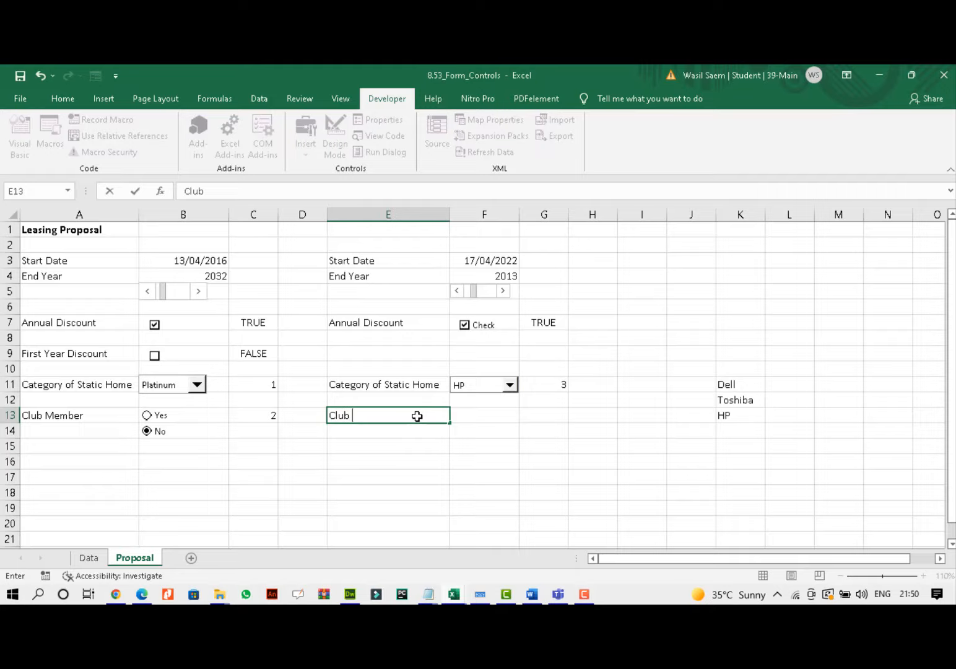
type(" Member")
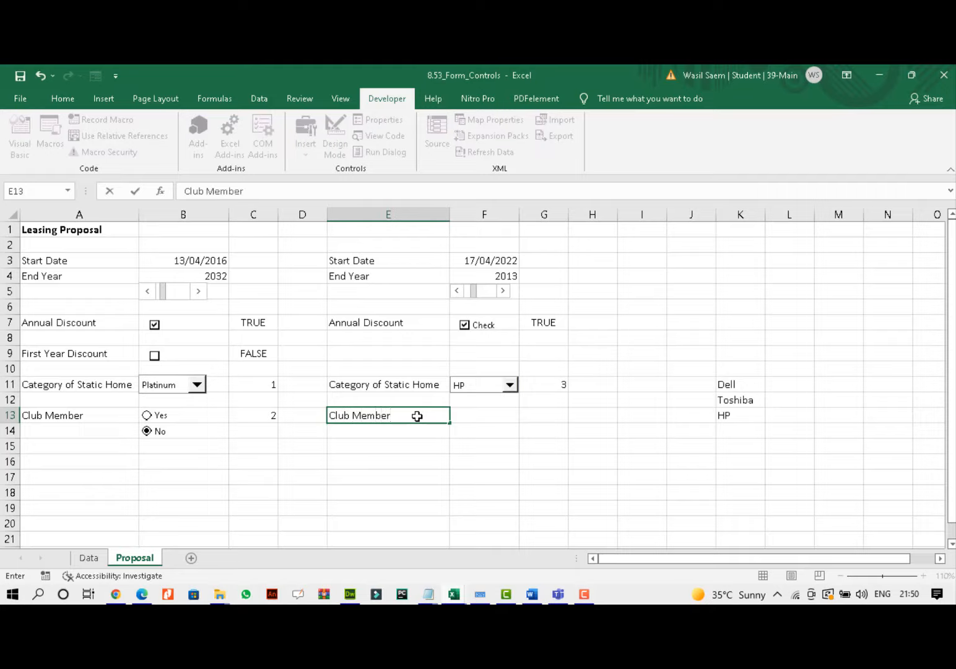
left_click(499, 410)
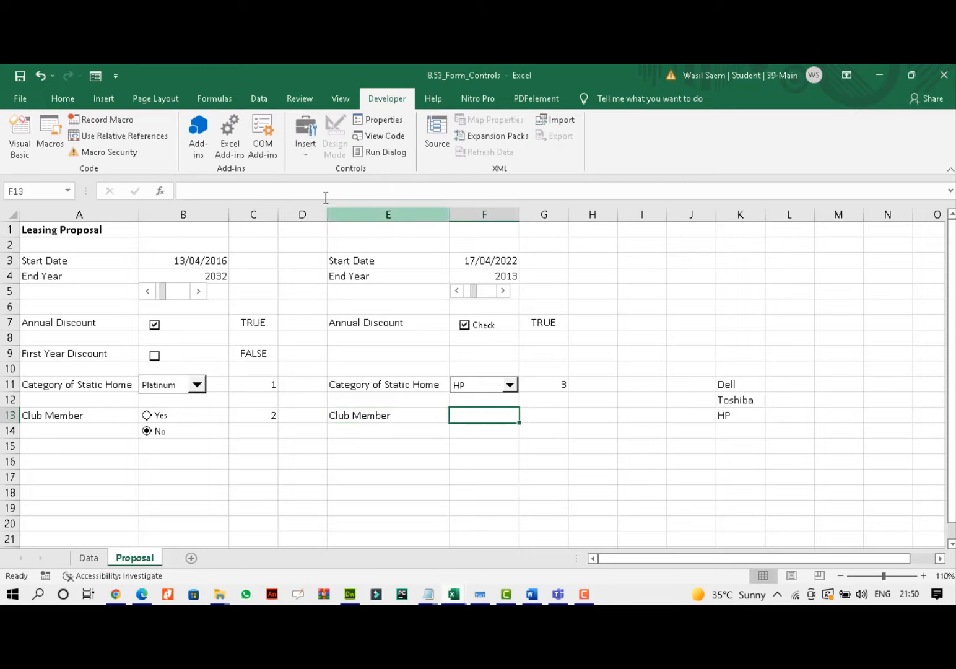
Insert an option button form control in cell F13 beside the Club Member label and select that option.
left_click(306, 143)
left_click(369, 184)
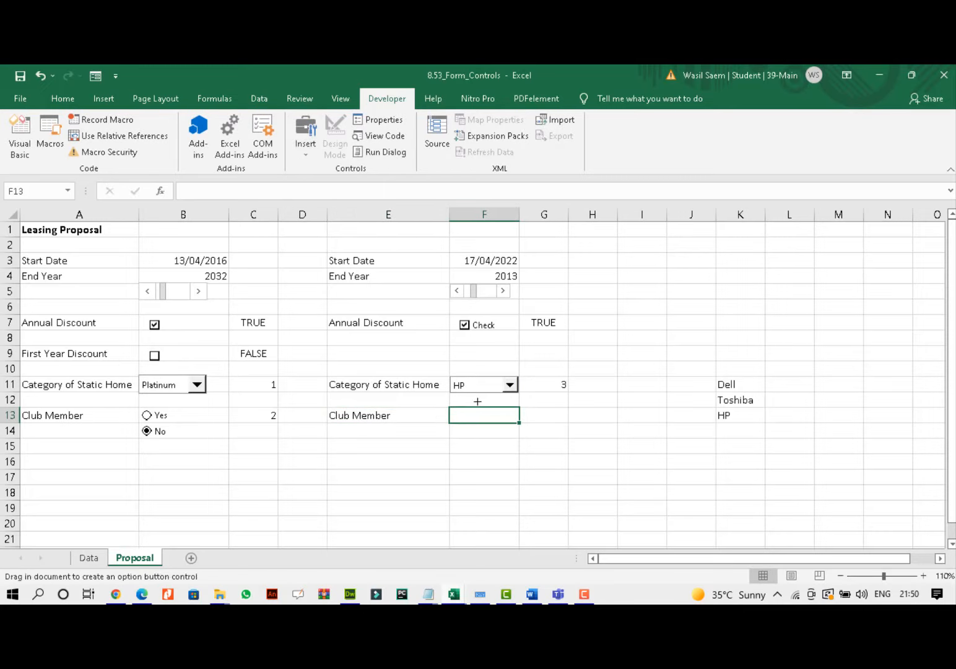
left_click_drag(453, 407, 480, 426)
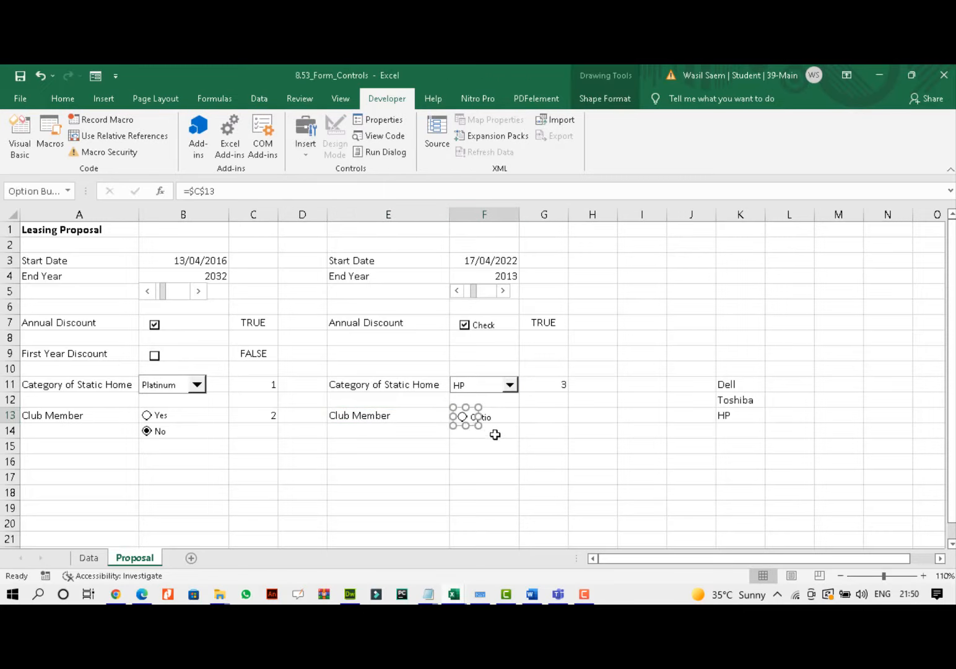
left_click(493, 444)
left_click(465, 418)
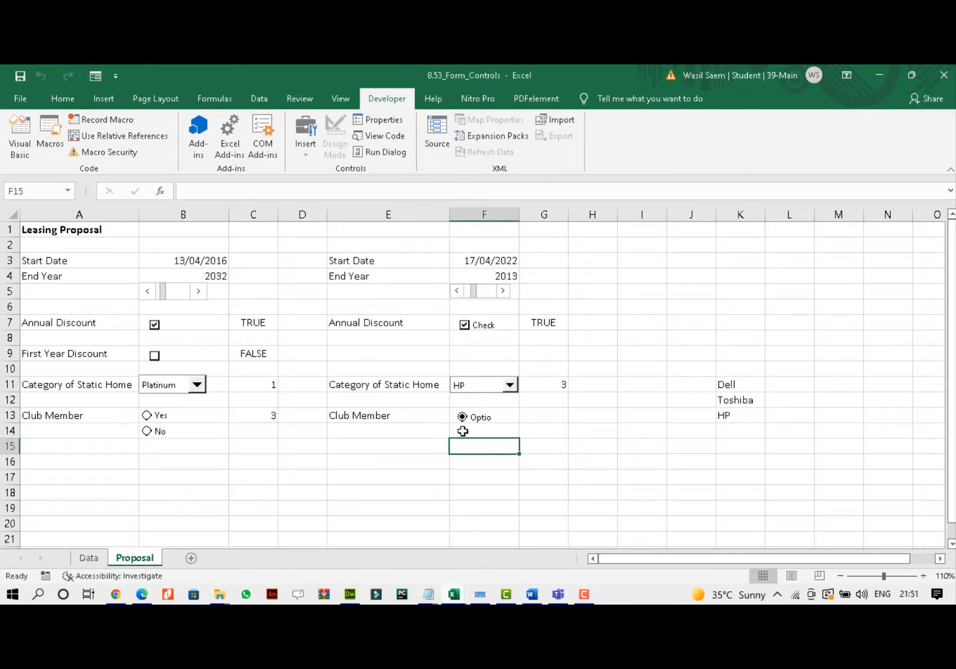
Insert a second option button in F14 below the first and switch between the two, ending on the first.
left_click(305, 148)
left_click(370, 183)
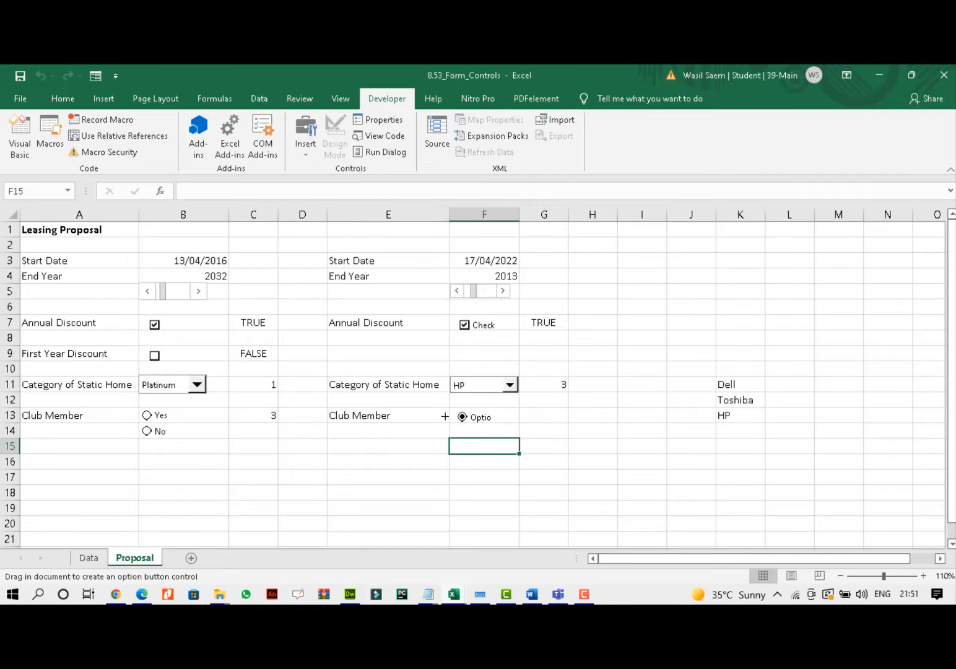
mouse_move(456, 425)
left_mouse_down()
mouse_move(487, 441)
mouse_move(484, 433)
left_mouse_up()
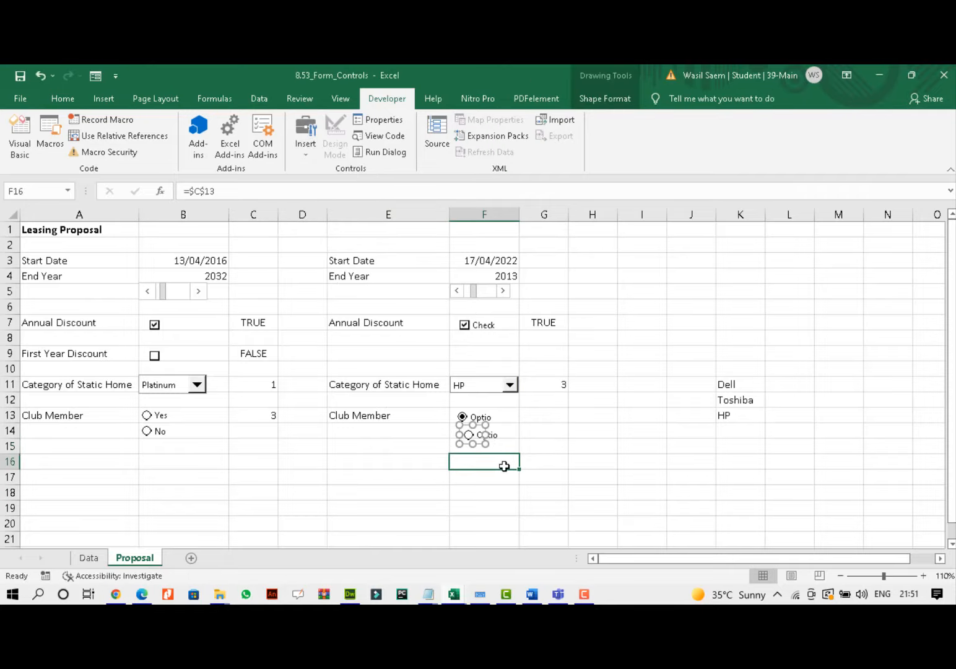
left_click(456, 434)
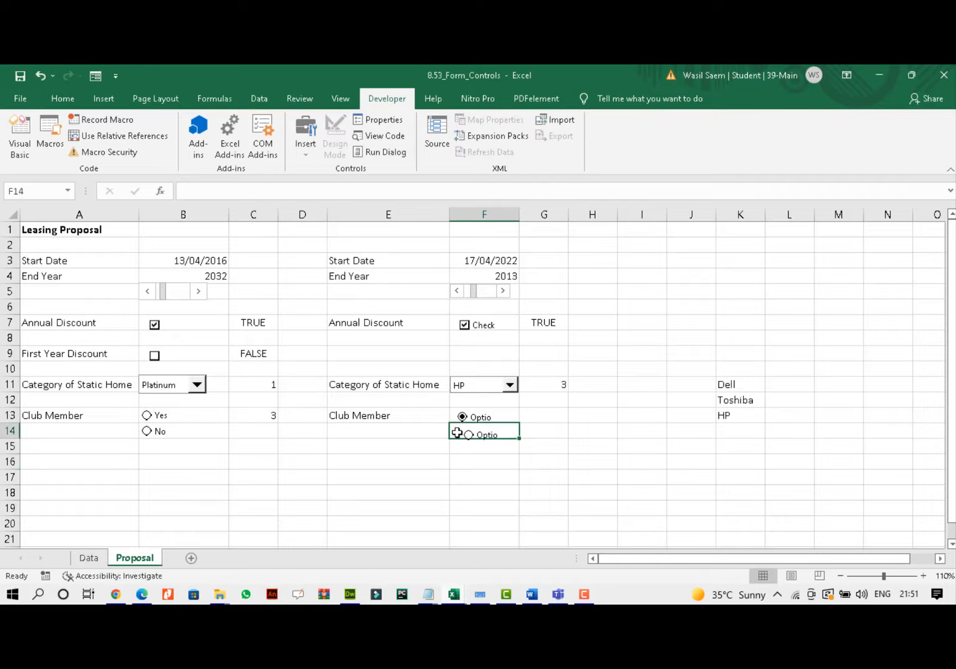
left_click(466, 436)
left_click(463, 417)
left_click(491, 419)
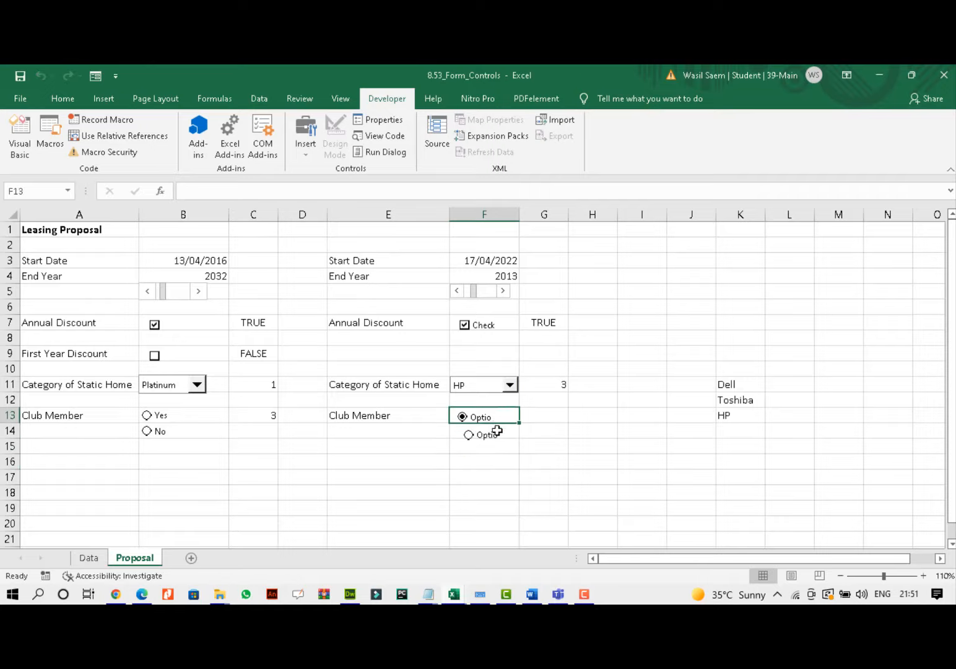
Set the F13 option button's value to Unchecked and change its cell link to G13.
right_click(492, 426)
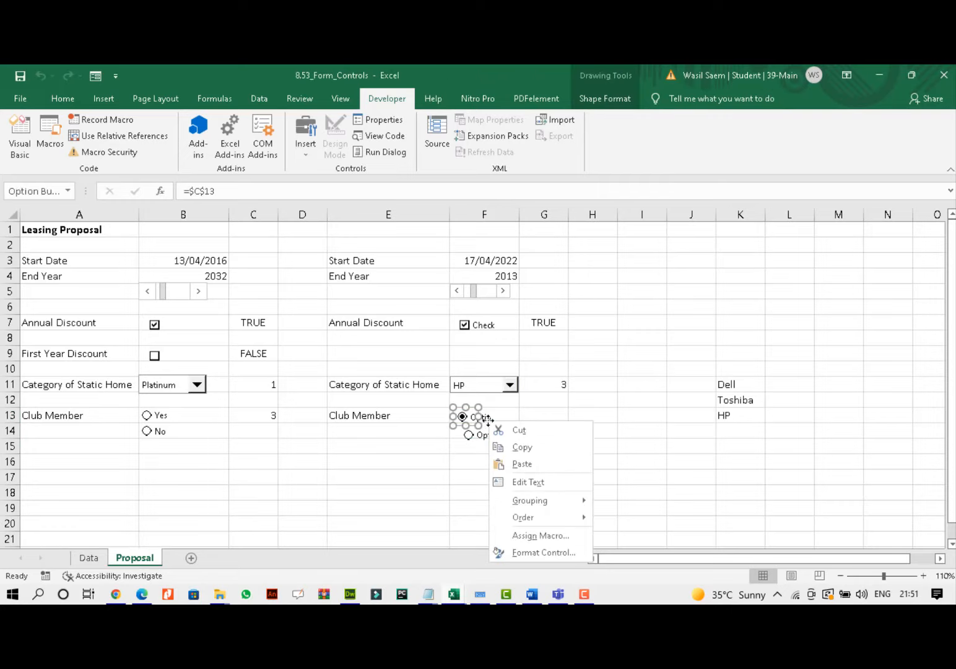
left_click(539, 552)
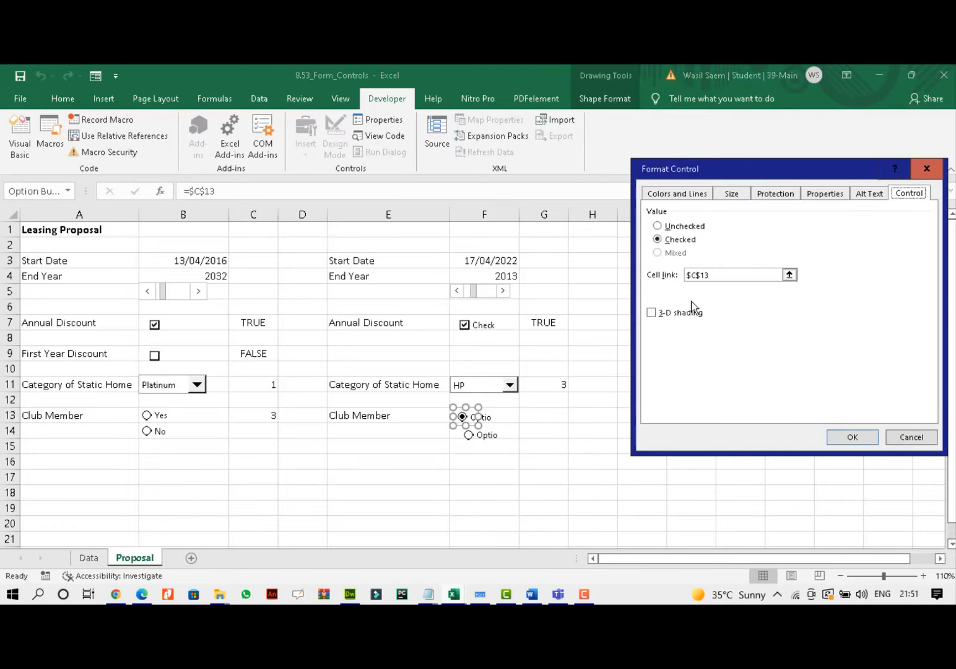
left_click(684, 226)
left_click_drag(733, 274, 687, 274)
key("BackSpace")
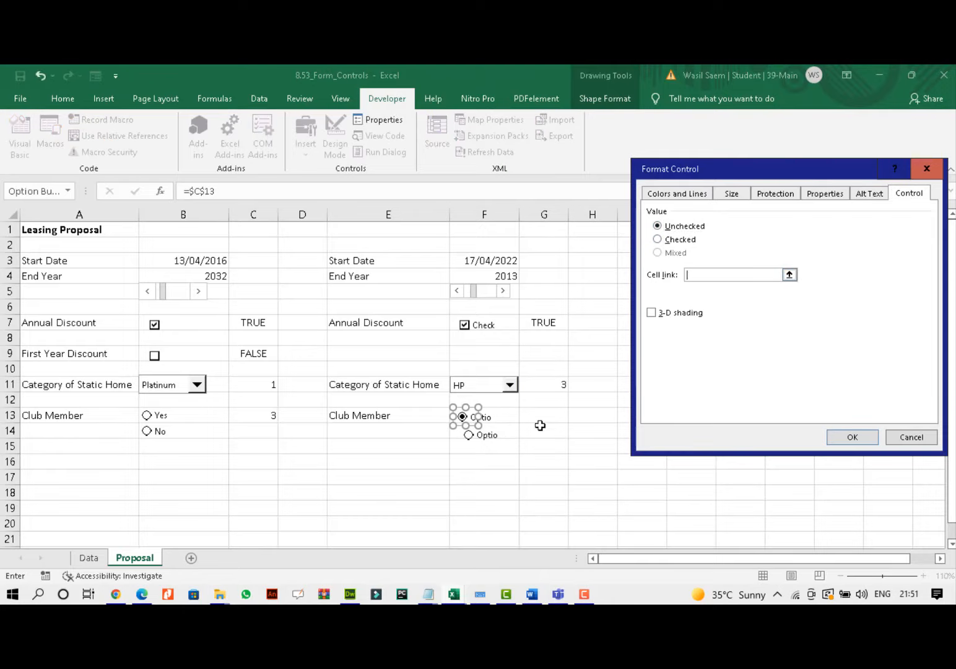
left_click(557, 414)
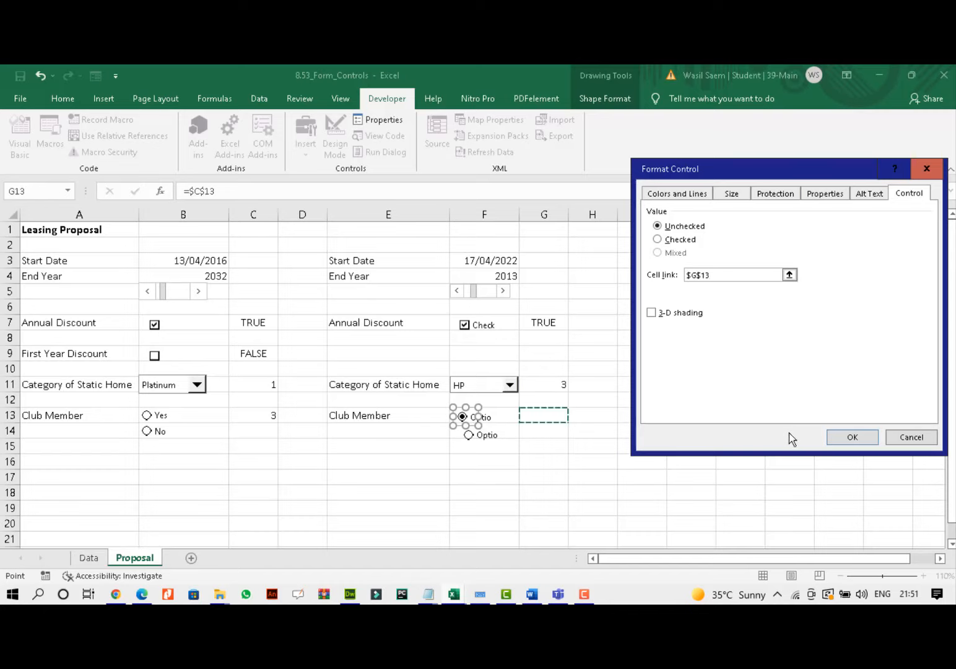
left_click(838, 437)
left_click(463, 443)
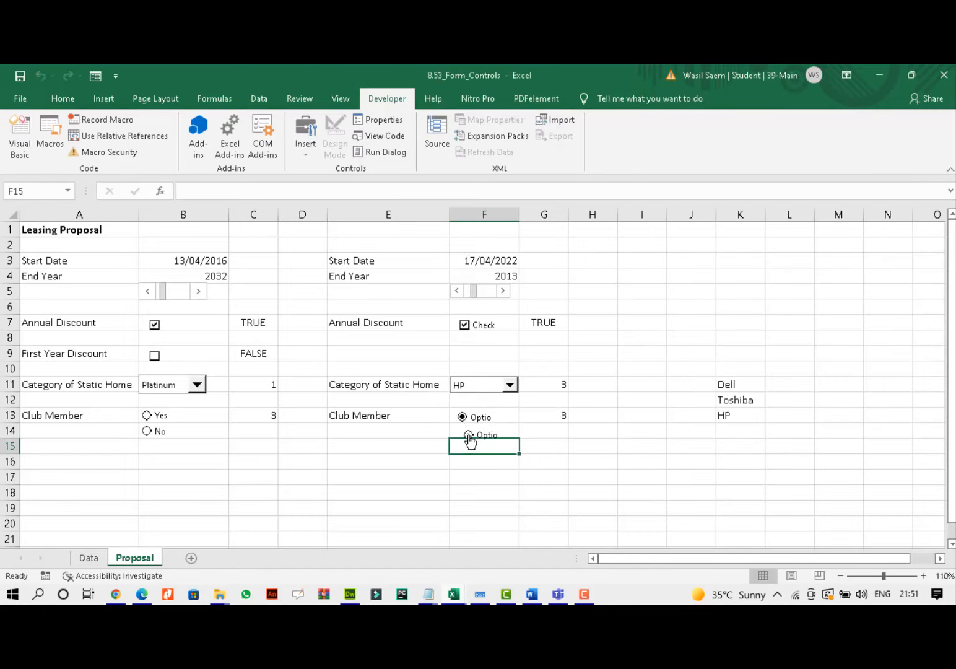
Alternate between the two Club Member option buttons several times to test the cell link, leaving the lower one selected.
left_click(463, 418)
left_click(469, 438)
left_click(462, 418)
left_click(469, 437)
left_click(462, 418)
left_click(469, 437)
left_click(462, 417)
left_click(469, 437)
left_click(372, 453)
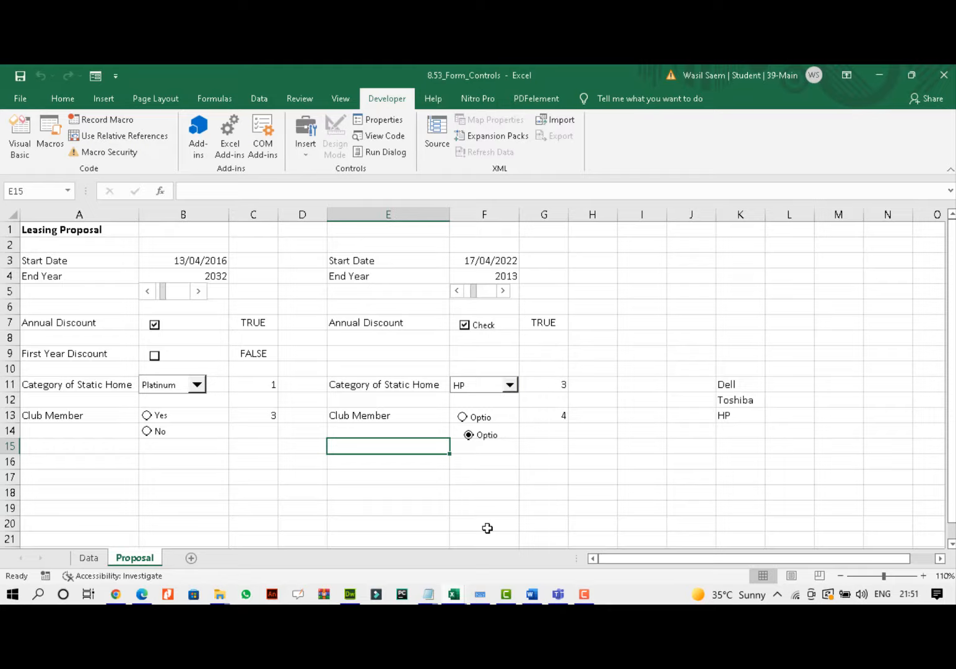
left_click(584, 596)
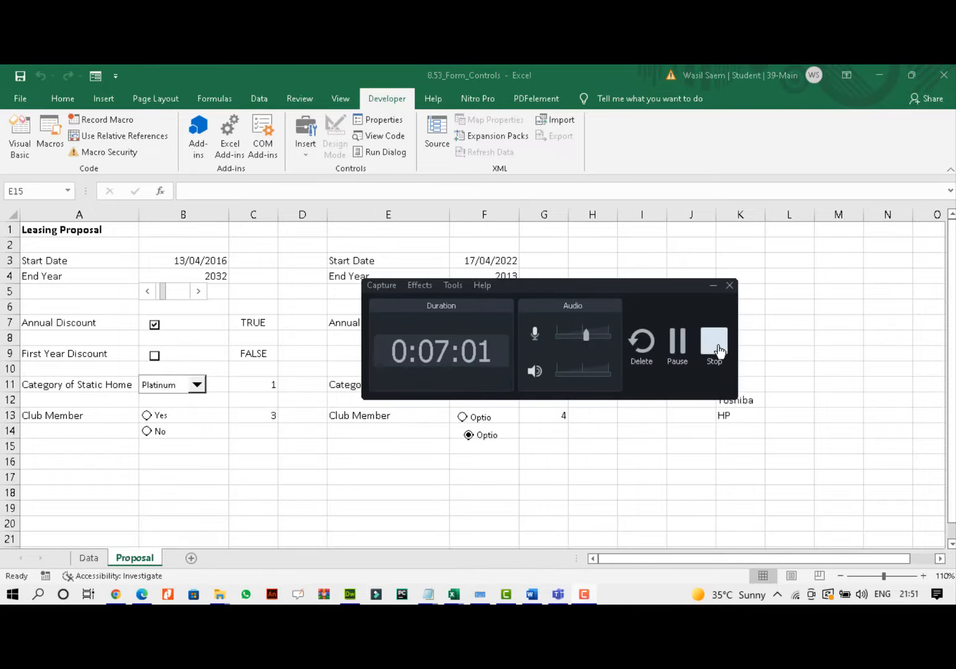